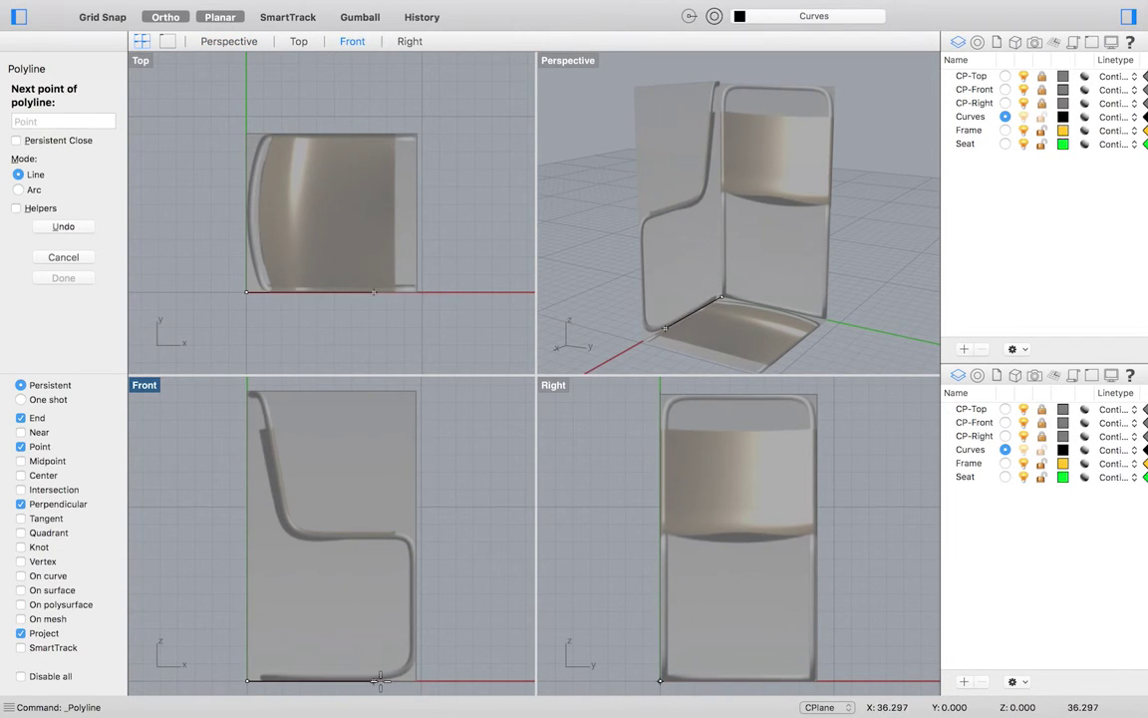
Step: Trace the frame polyline along the seat and slanted back, toggling Ortho with F8
left_click(416, 681)
left_click(416, 538)
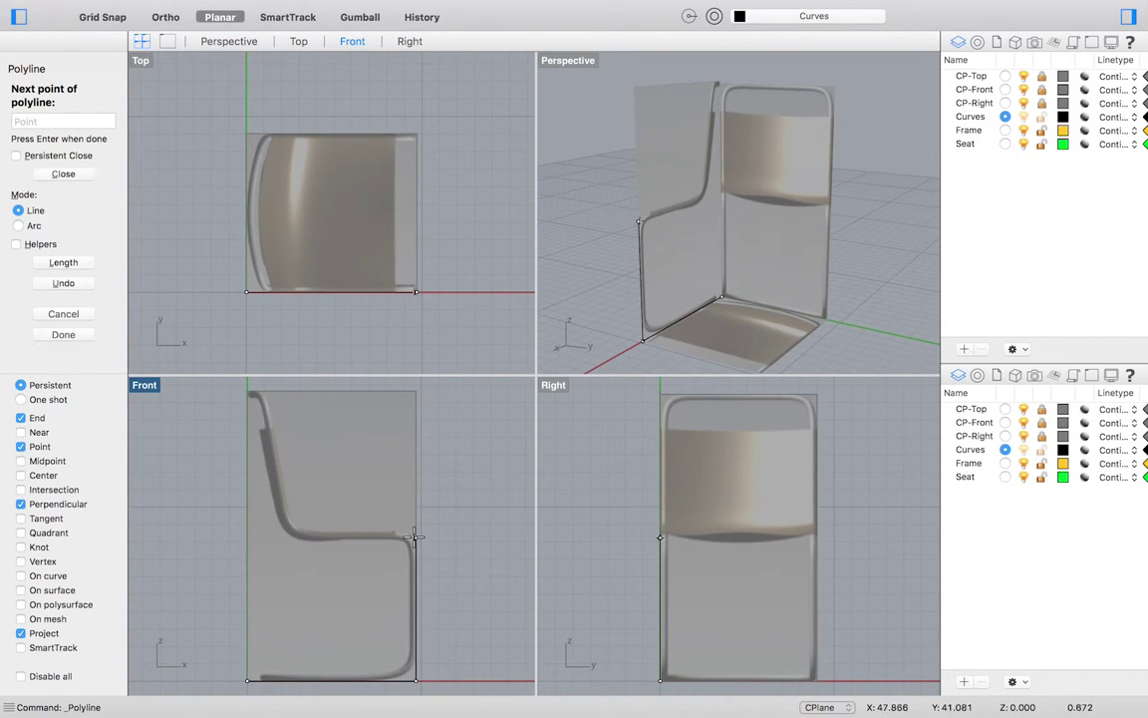
left_click(294, 538)
key("F8")
left_click(246, 394)
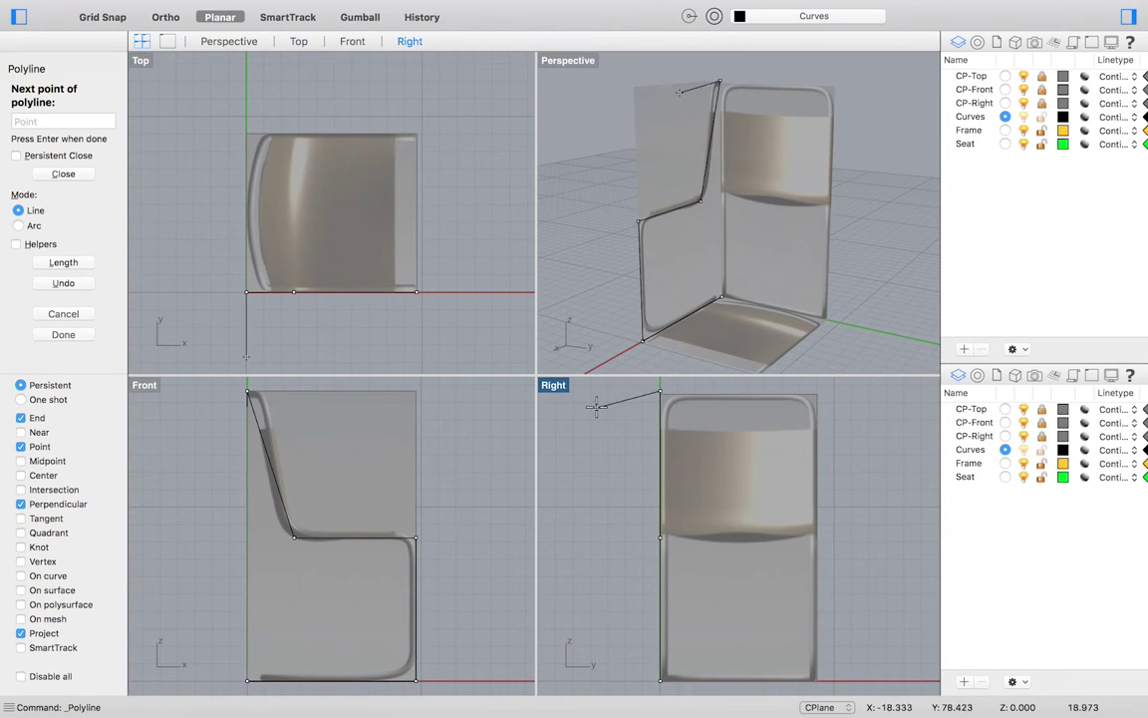
scroll(777, 418, "up", 3)
key("F8")
scroll(841, 420, "up", 2)
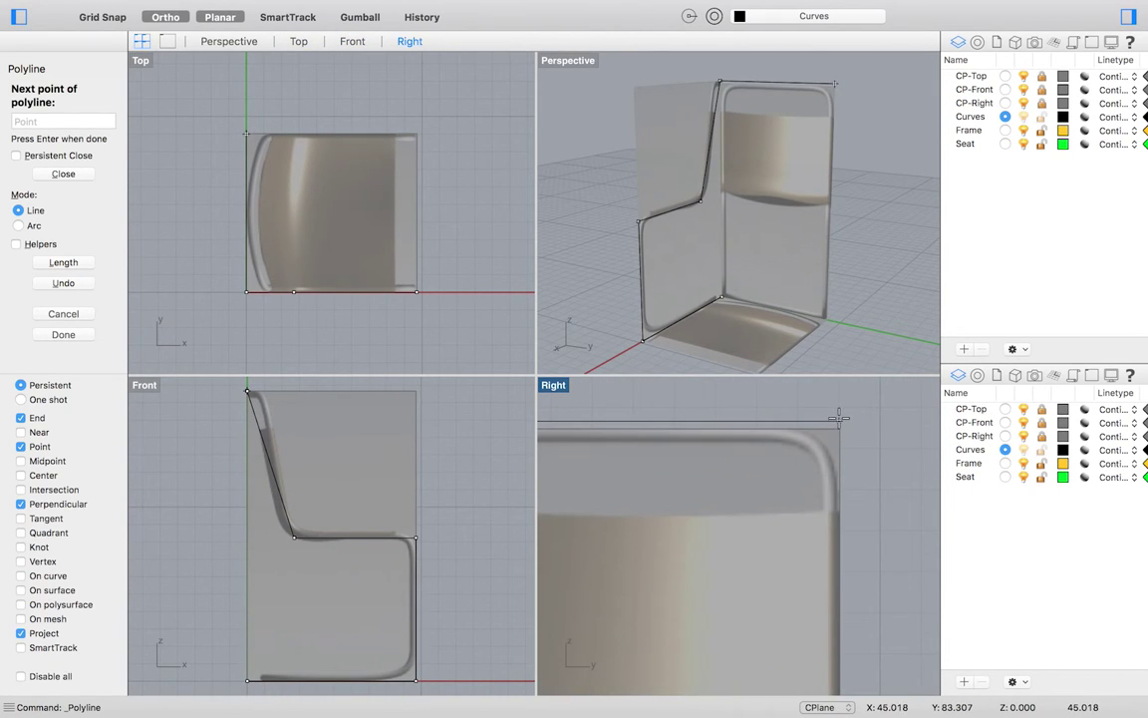
Step: Continue the polyline across the back width and far seat corner, closing it at the start
left_click(840, 419)
key("F8")
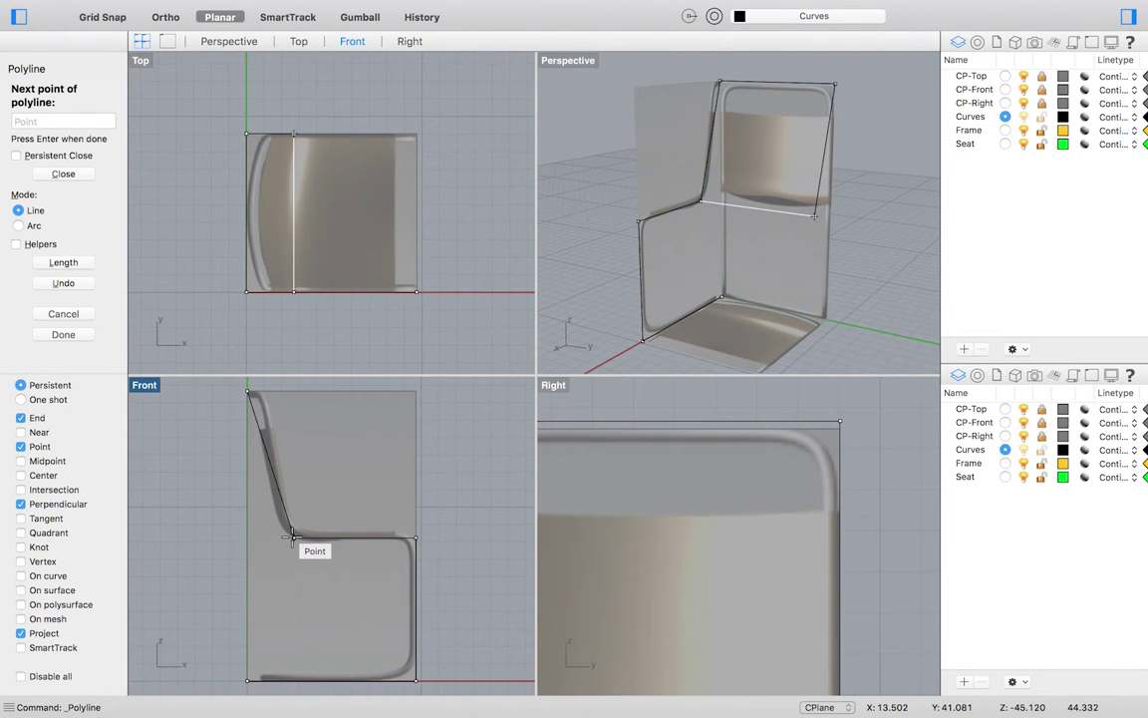
left_click(416, 537)
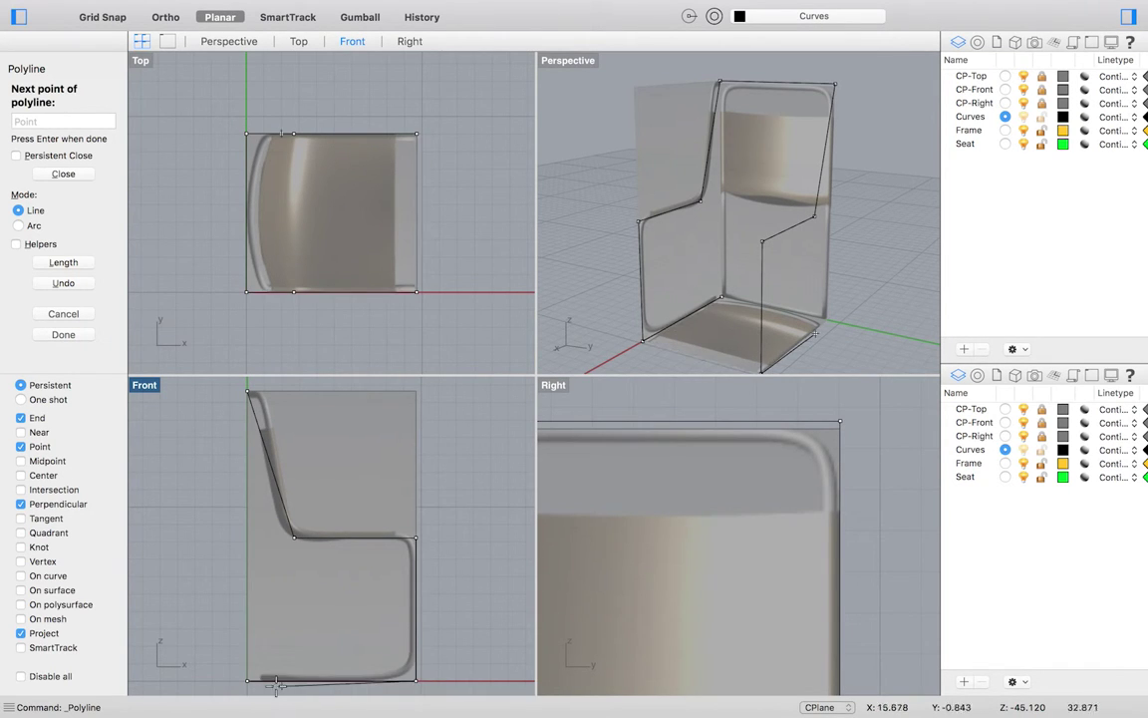
left_click(246, 291)
scroll(833, 287, "left", 5)
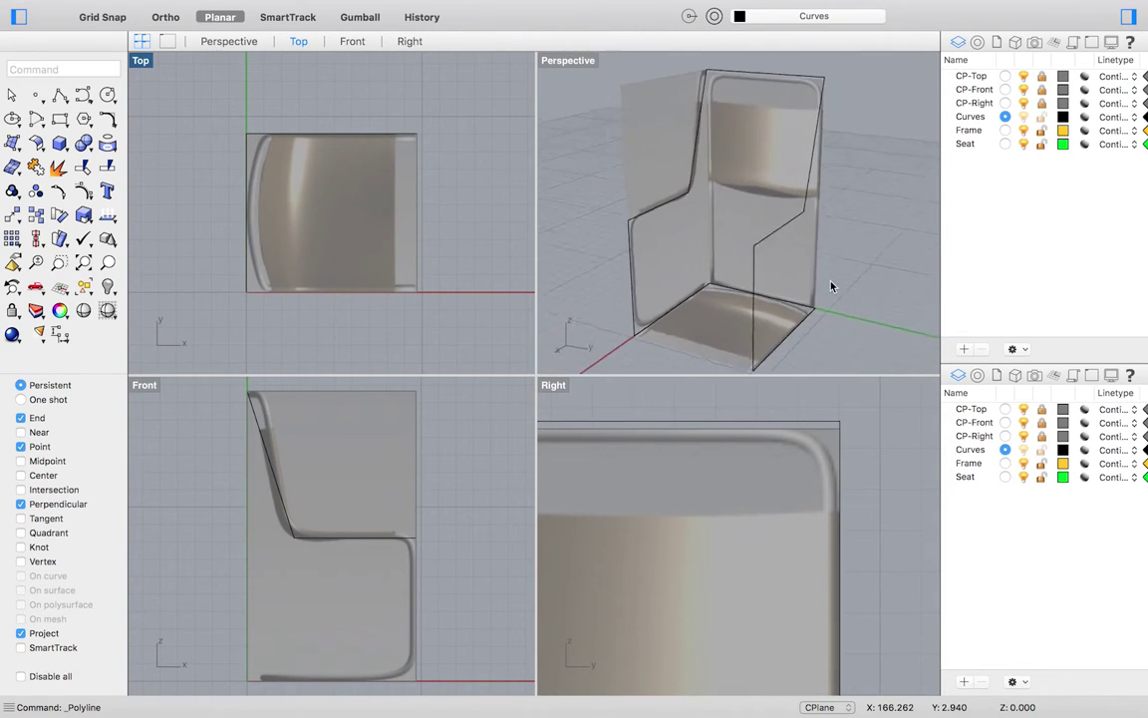
Step: Turn off the CP-Top, CP-Front and CP-Right reference image layers
scroll(833, 287, "left", 2)
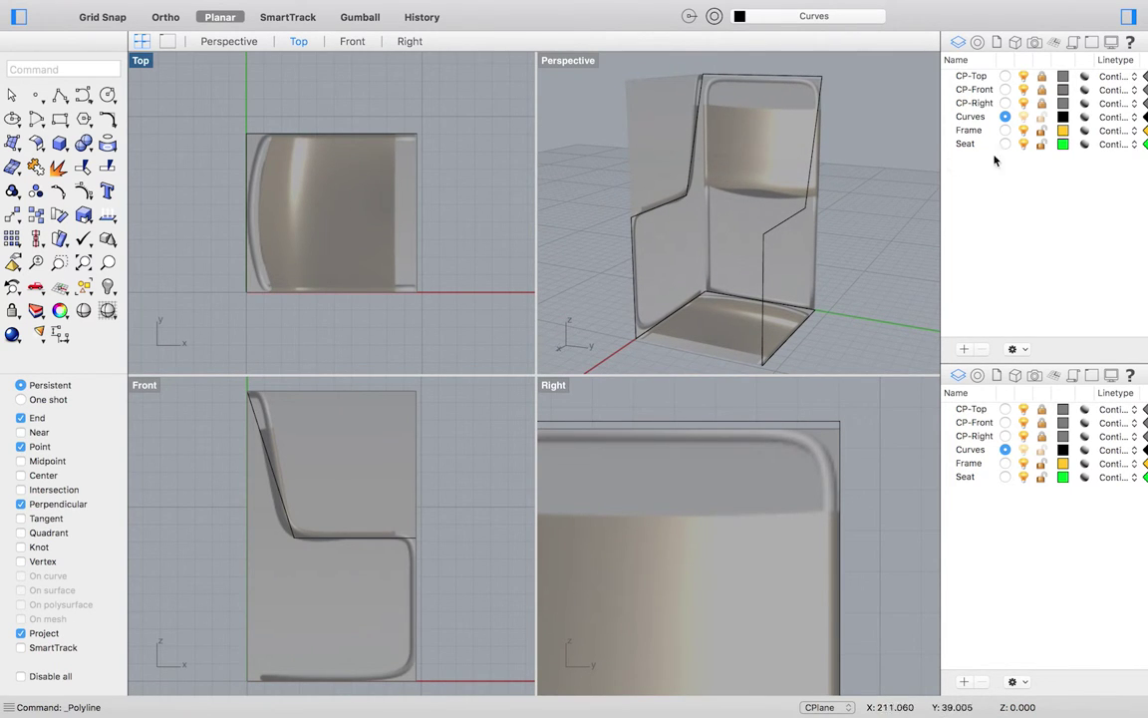
left_click(1024, 76)
left_click(1024, 90)
left_click(1024, 103)
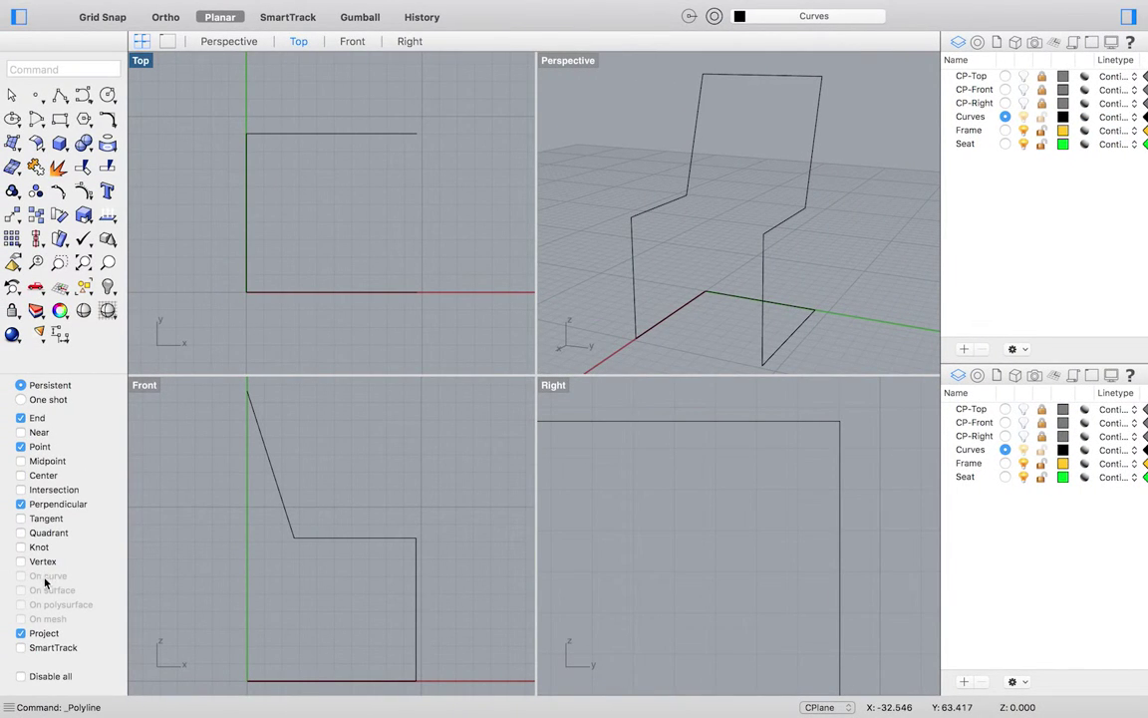
Step: Set a 3-point CPlane on the chair back, Point and Project snaps off, origin at the seat-back corner
left_click(692, 166)
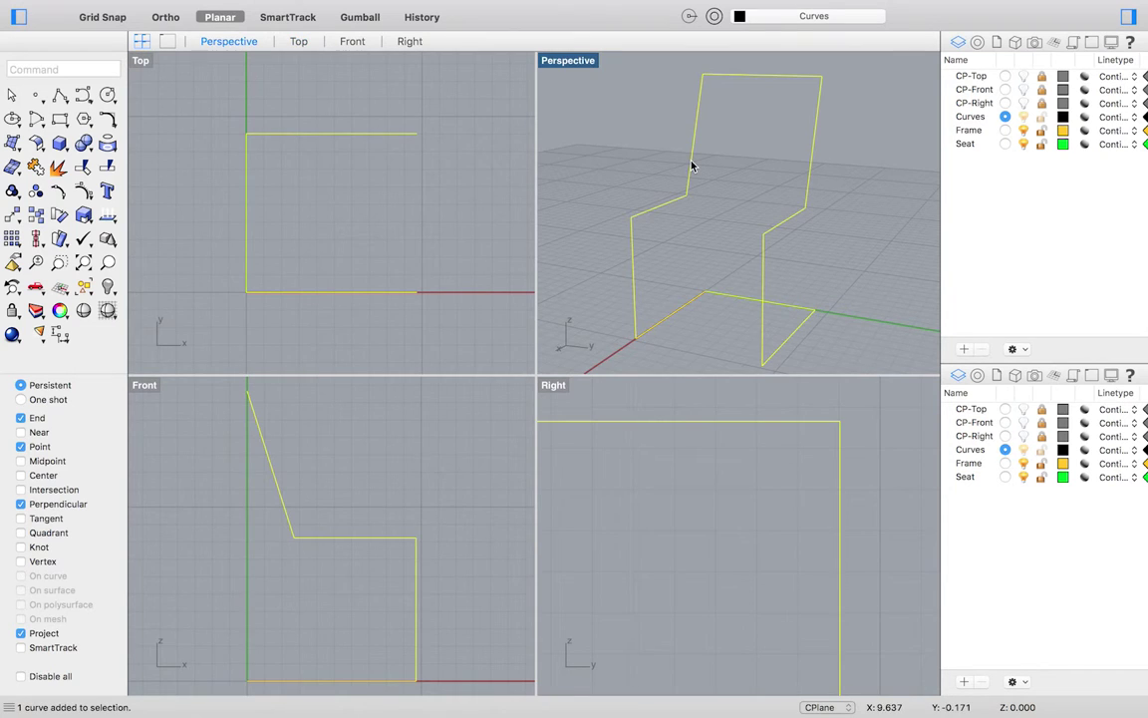
left_click(198, 9)
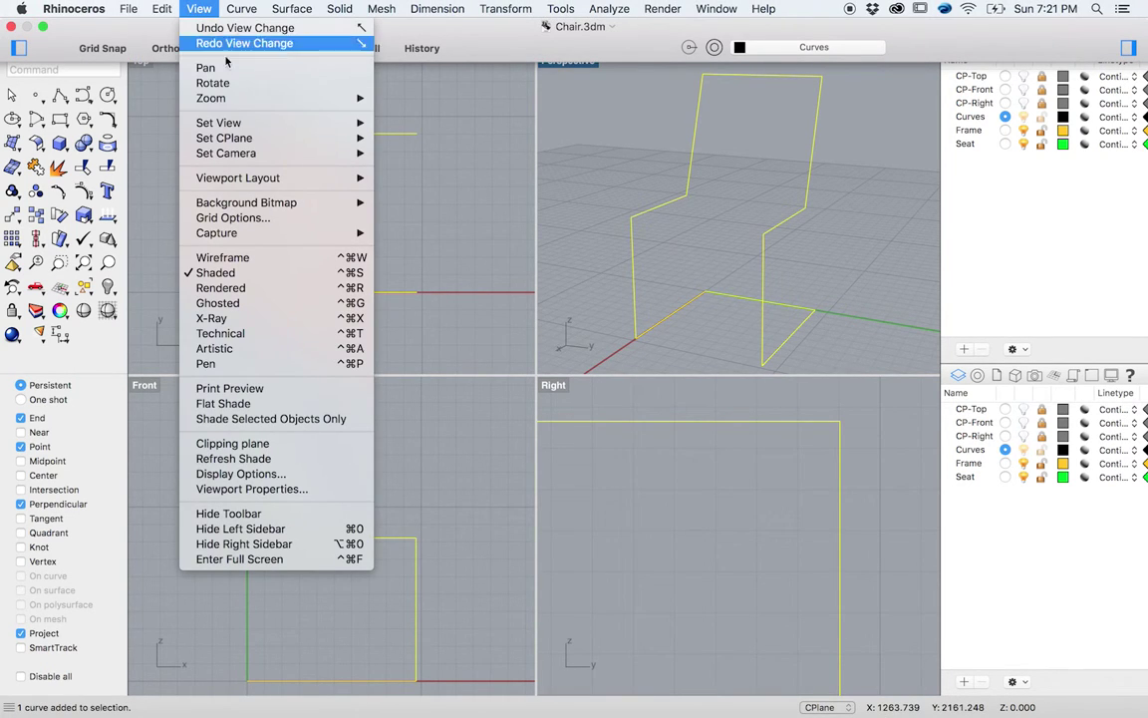
mouse_move(288, 136)
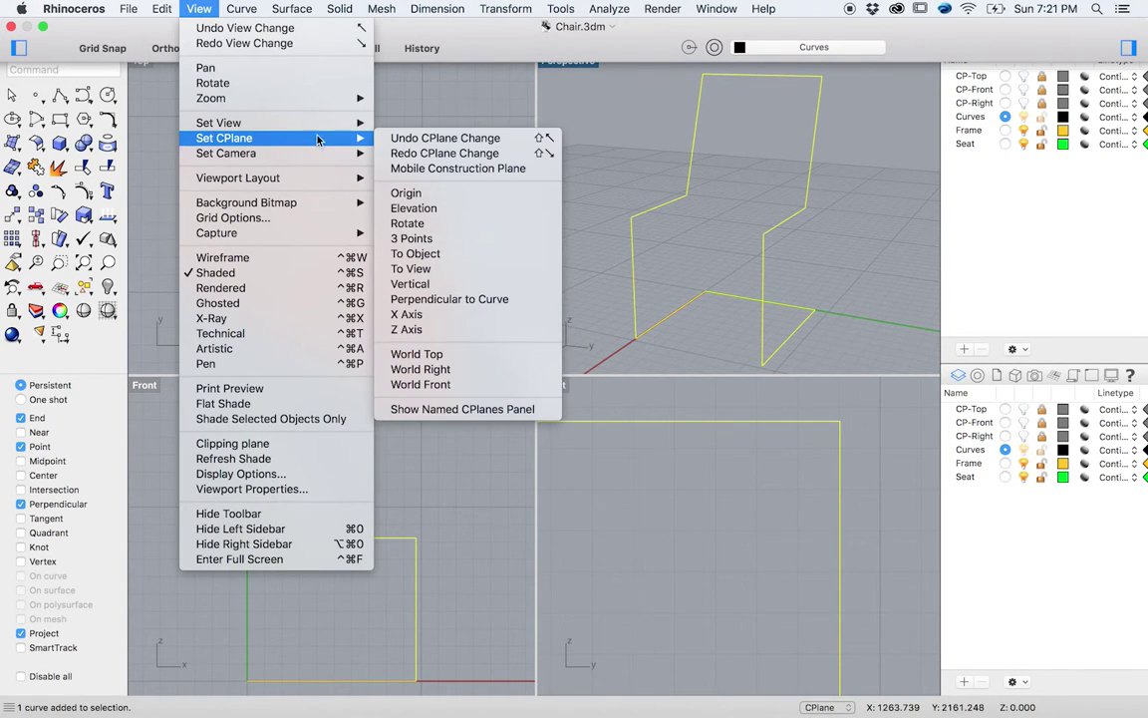
left_click(410, 238)
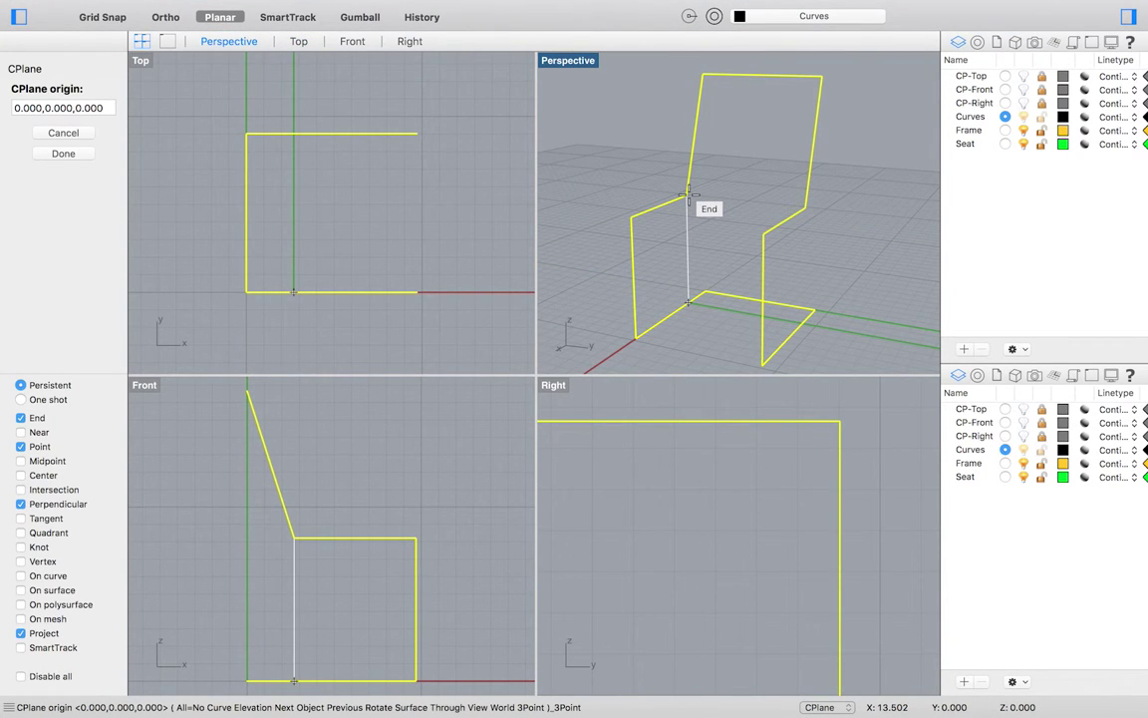
left_click(21, 447)
left_click(21, 633)
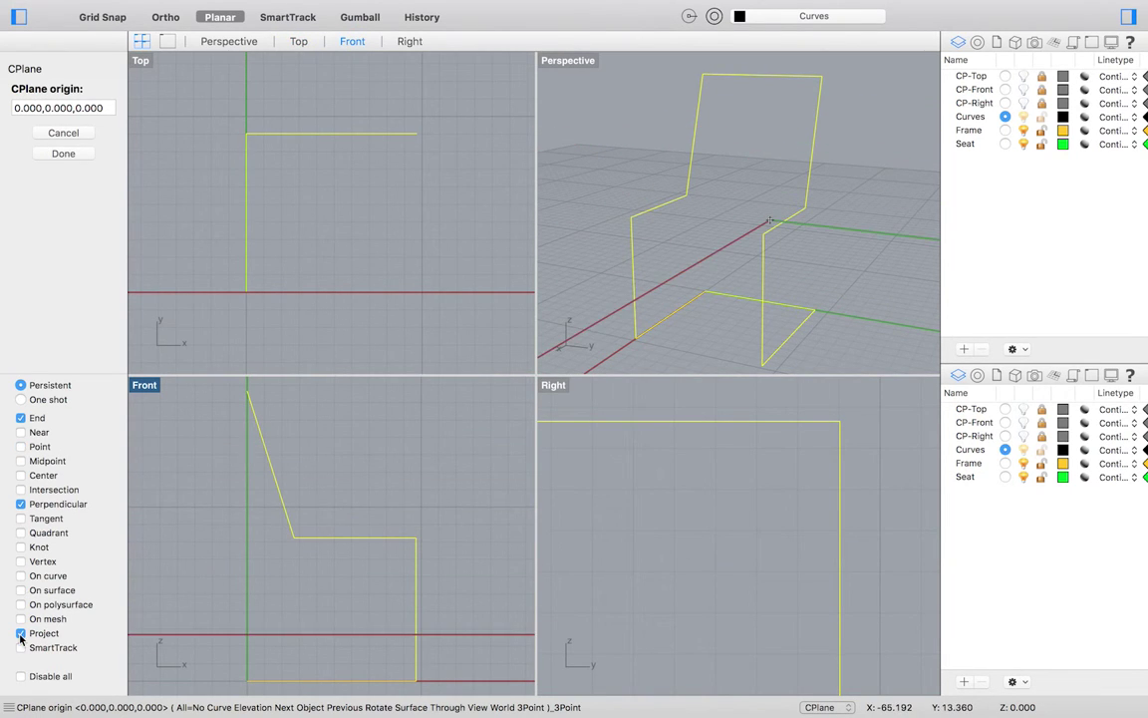
left_click(687, 197)
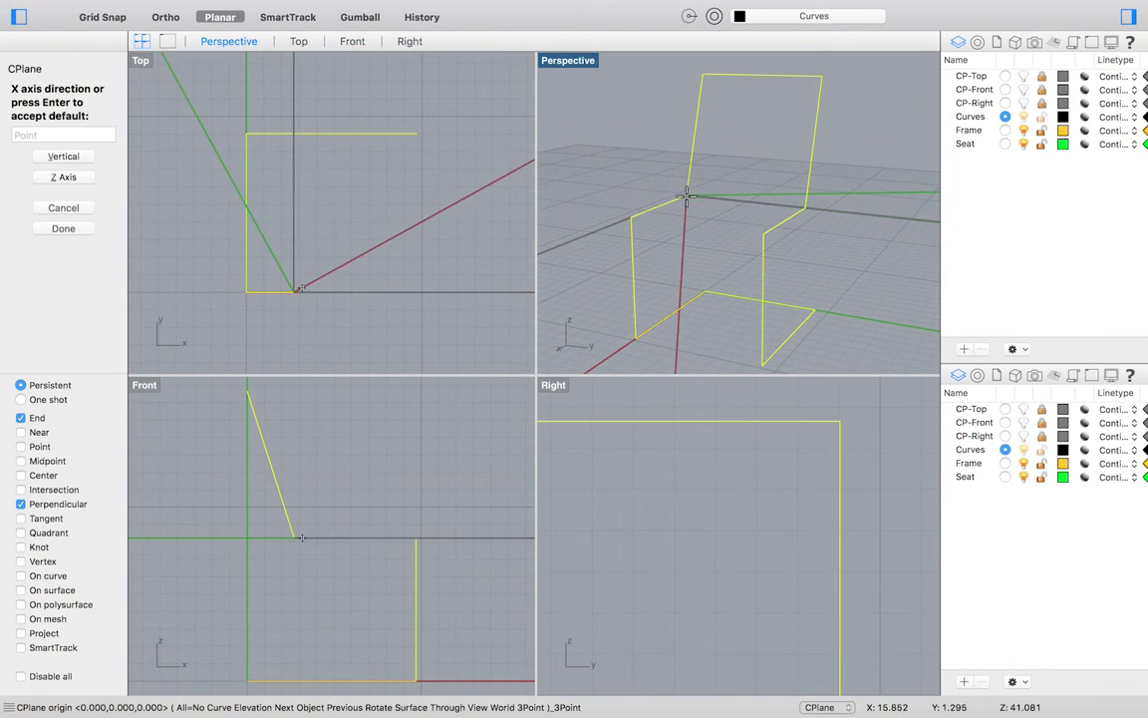
left_click(805, 208)
left_click(710, 70)
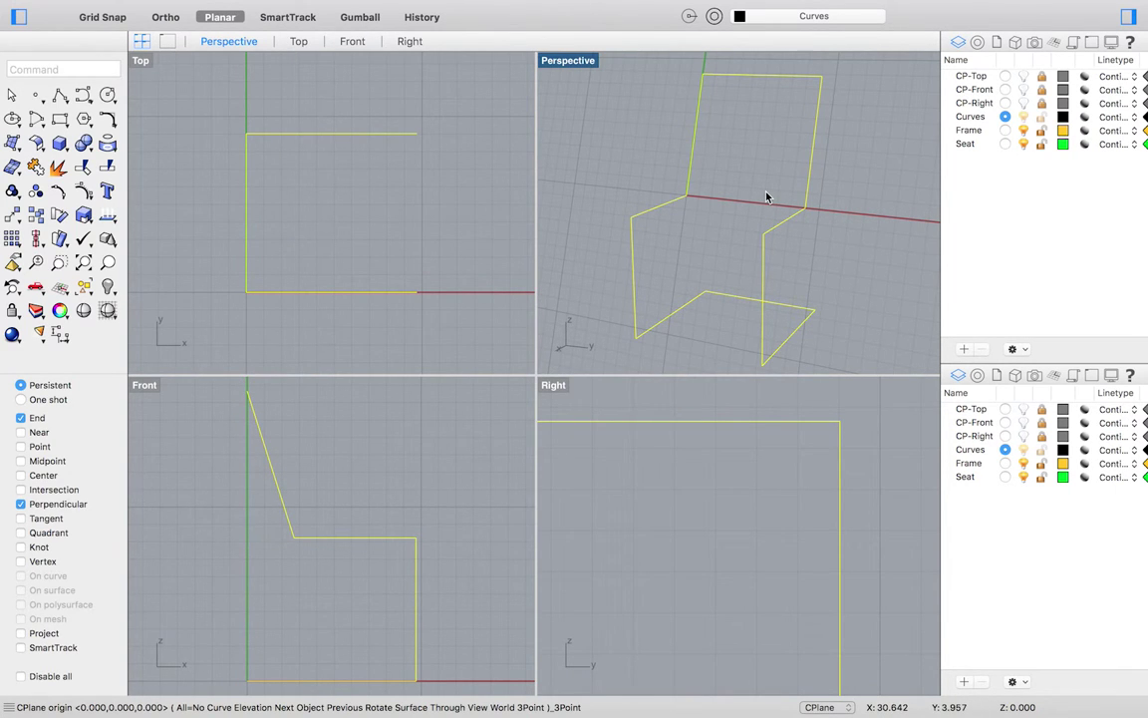
scroll(767, 196, "right", 5)
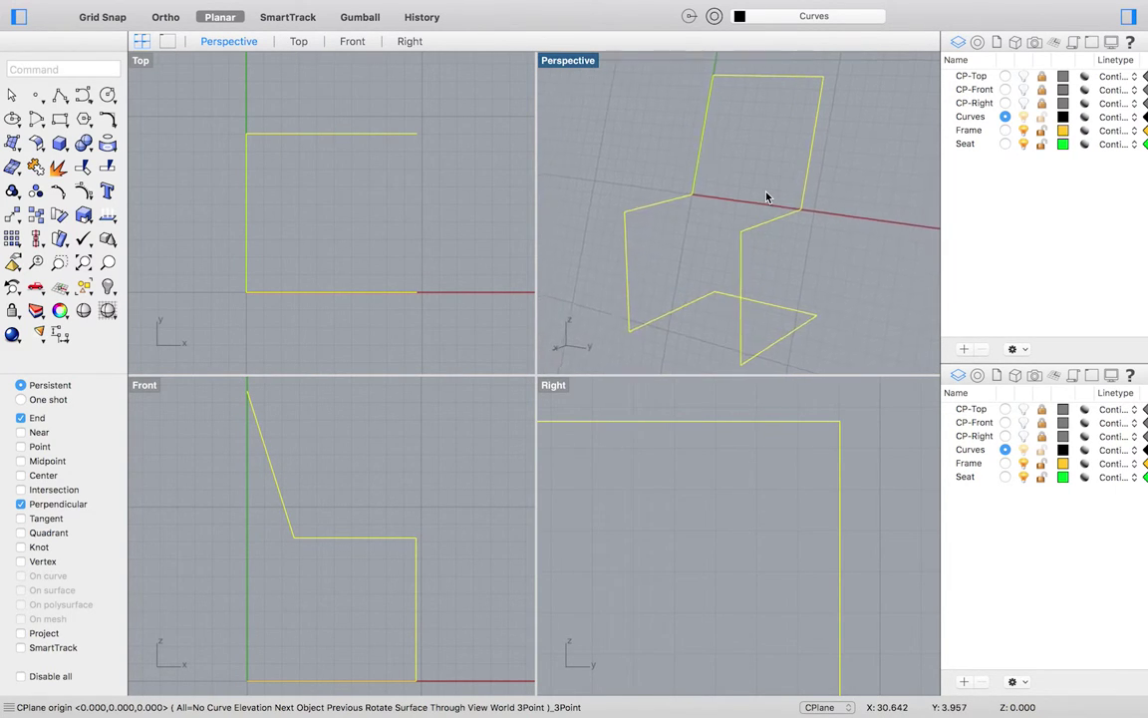
scroll(767, 197, "right", 5)
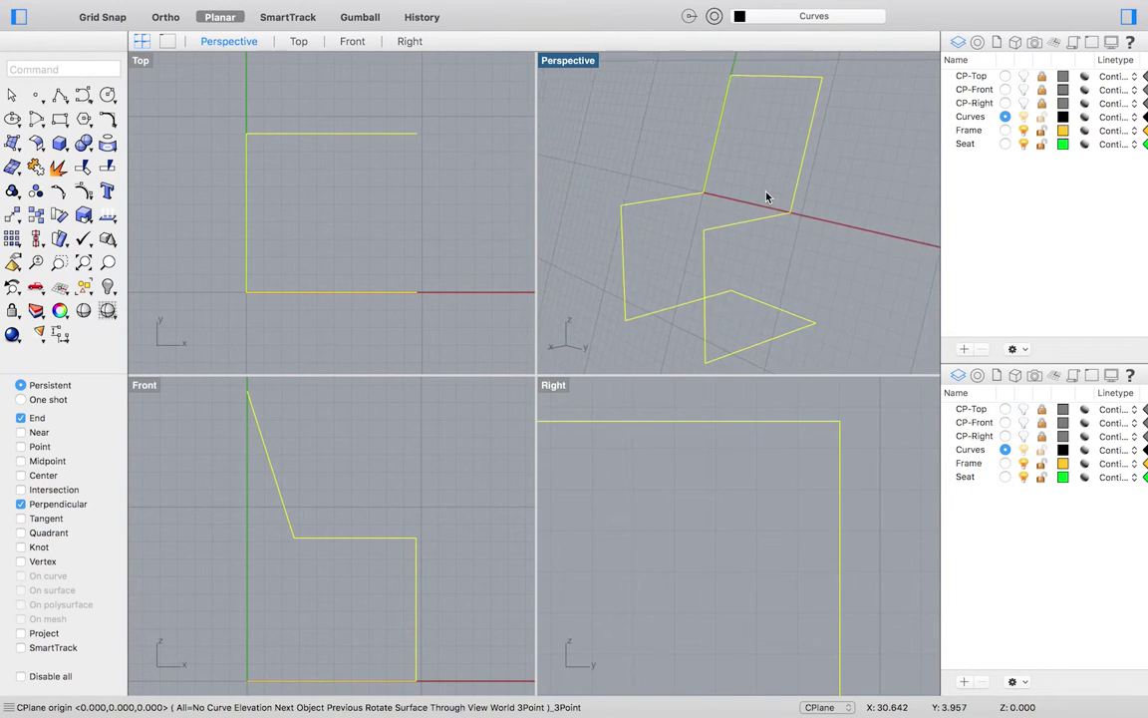
scroll(766, 197, "right", 5)
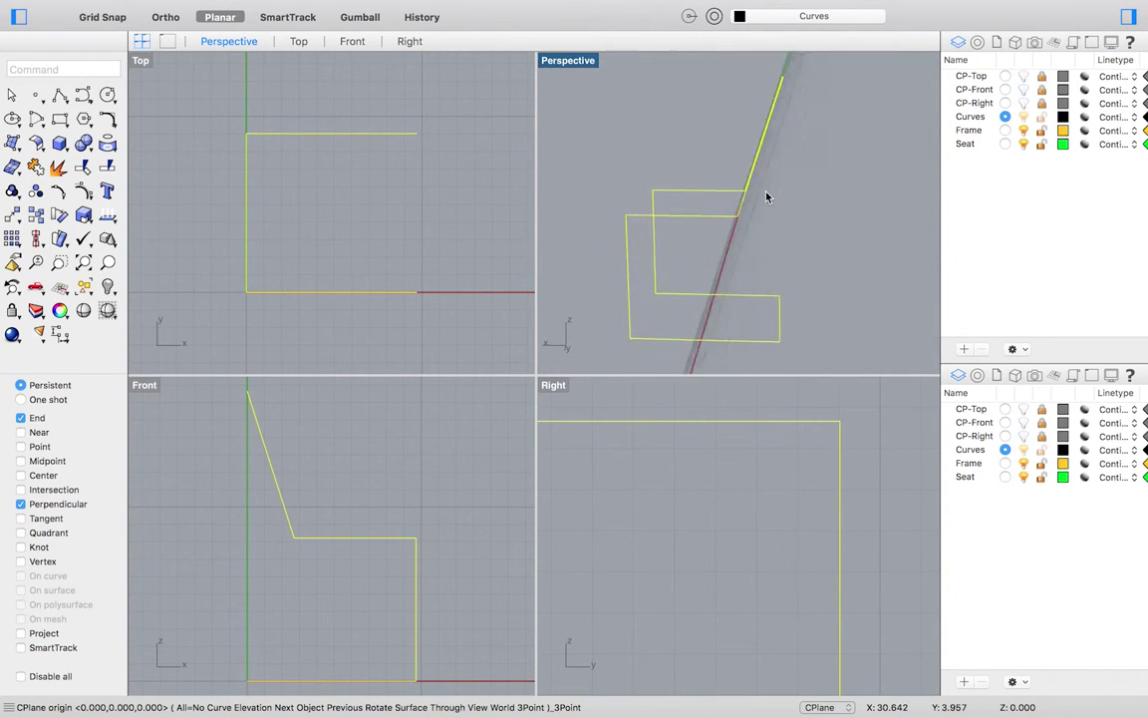
scroll(766, 196, "right", 5)
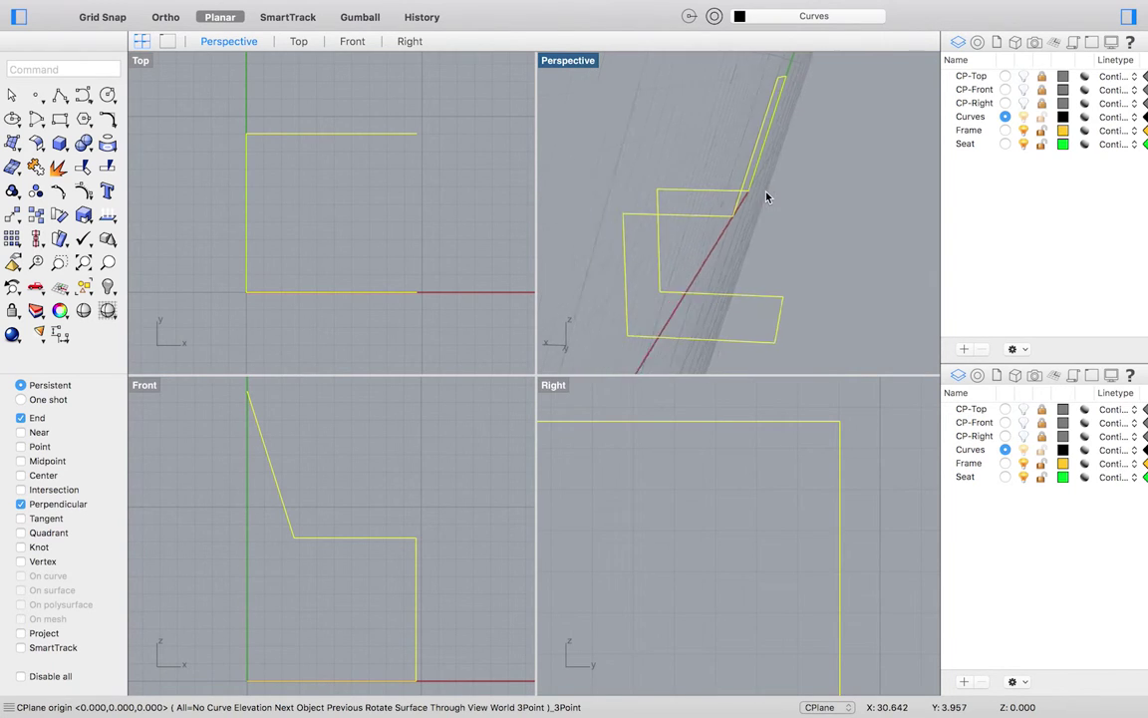
scroll(766, 196, "right", 5)
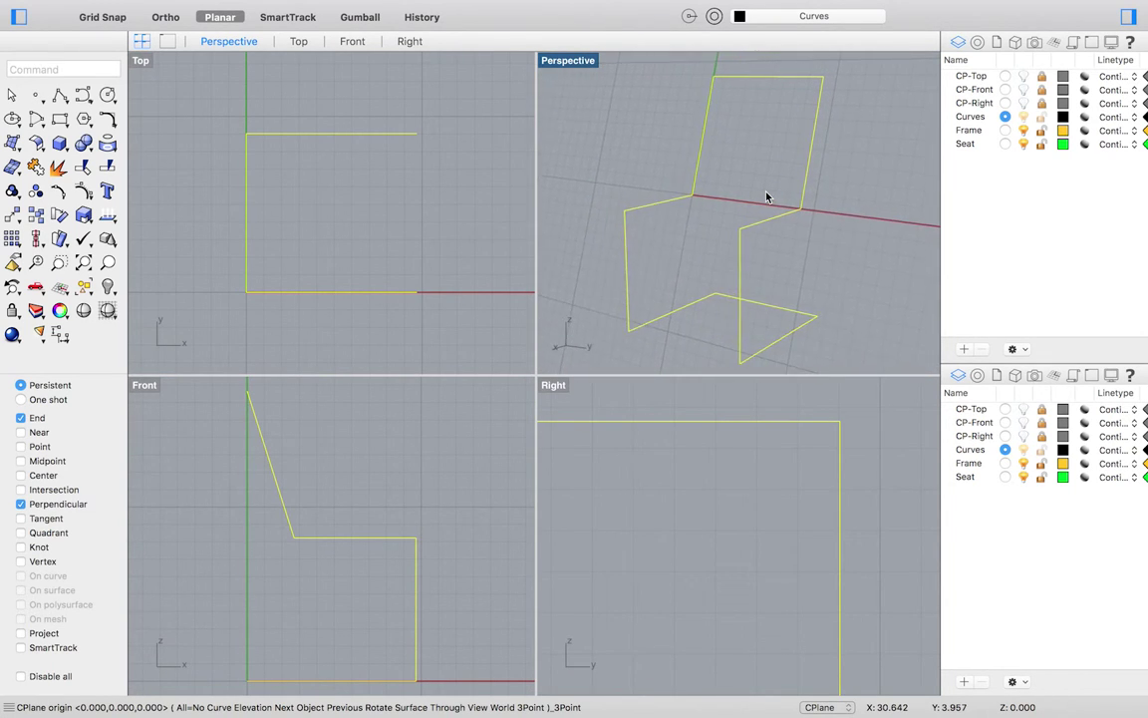
scroll(767, 196, "right", 3)
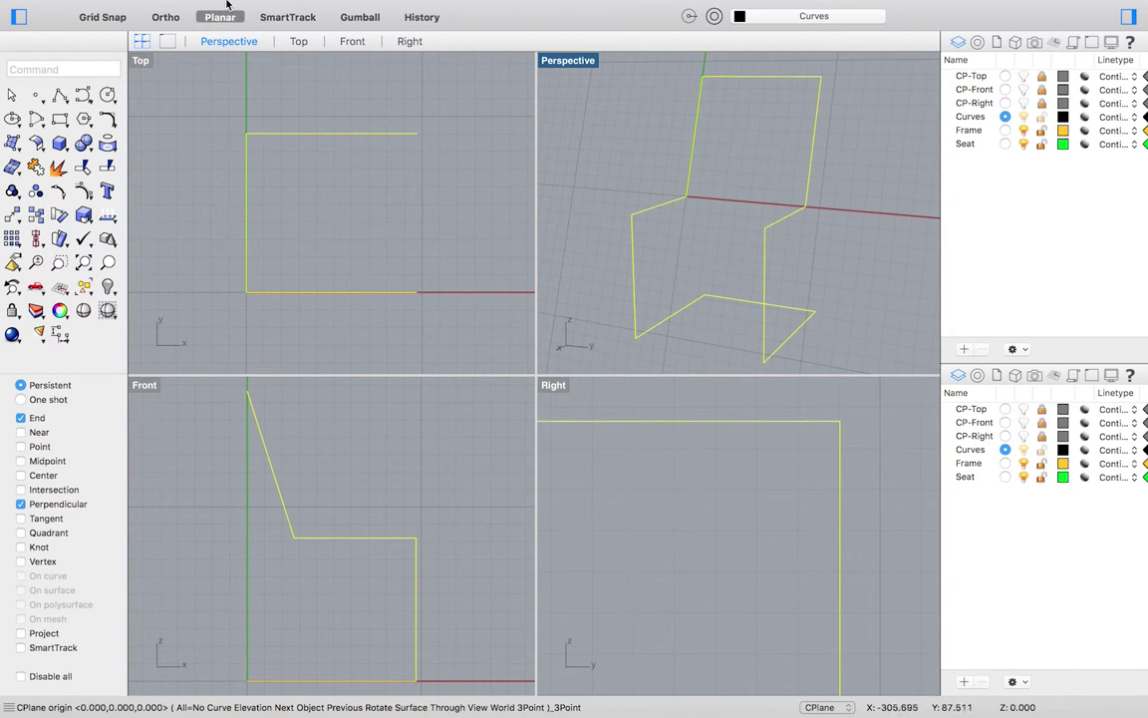
Step: Switch the Perspective viewport to a plan view facing the chair-back construction plane
mouse_move(227, 5)
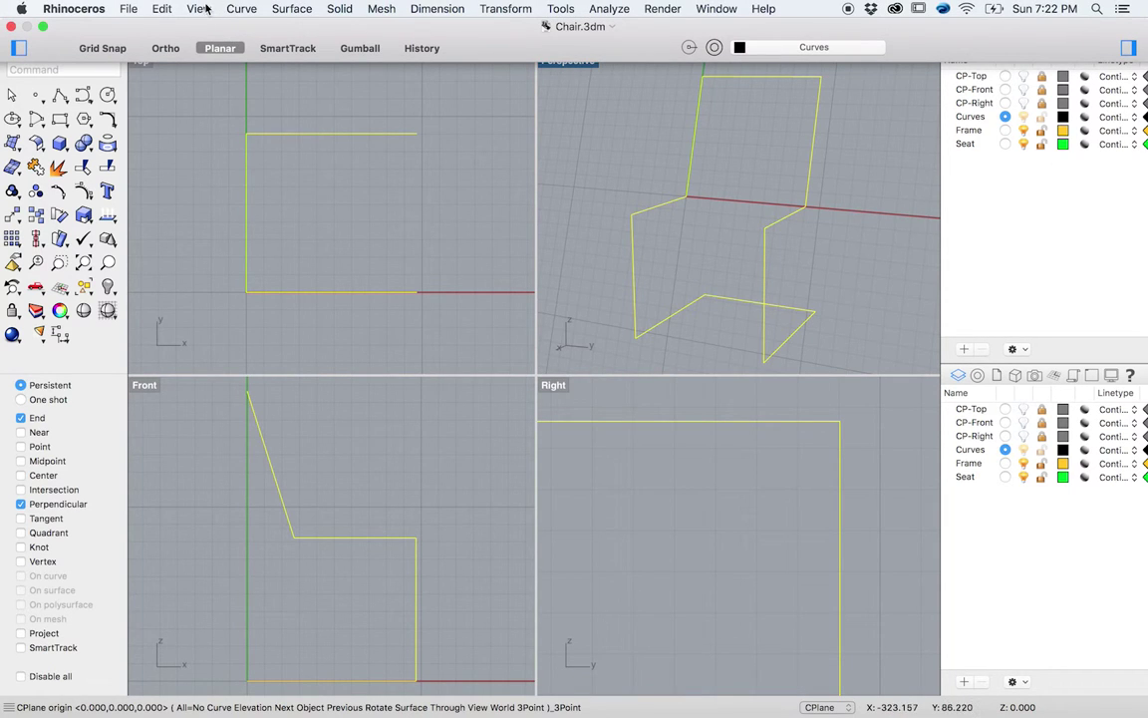
left_click(199, 9)
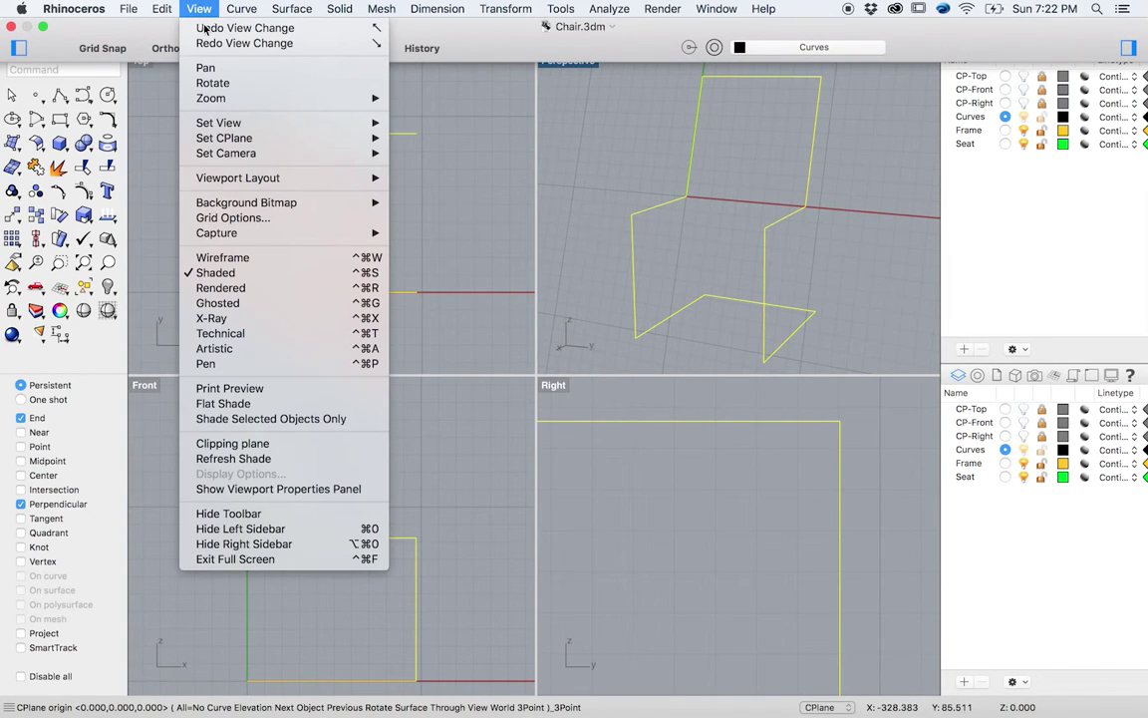
mouse_move(239, 124)
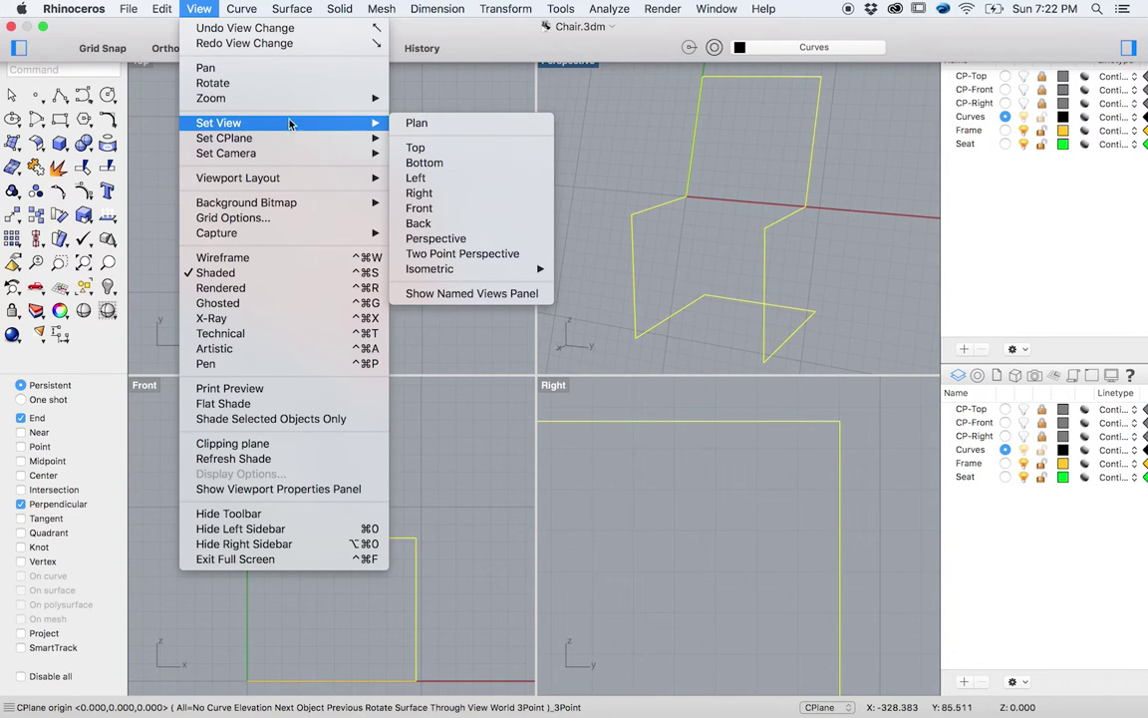
left_click(417, 122)
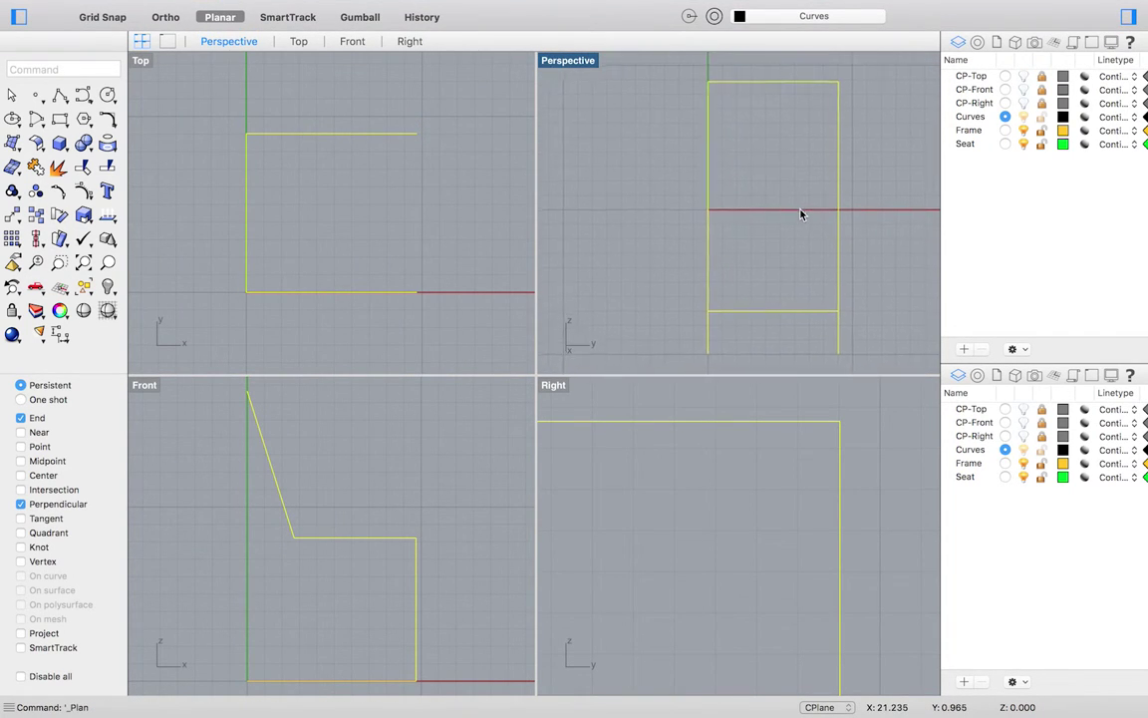
Step: Draw a rectangle inset within the chair back frame
left_click(60, 119)
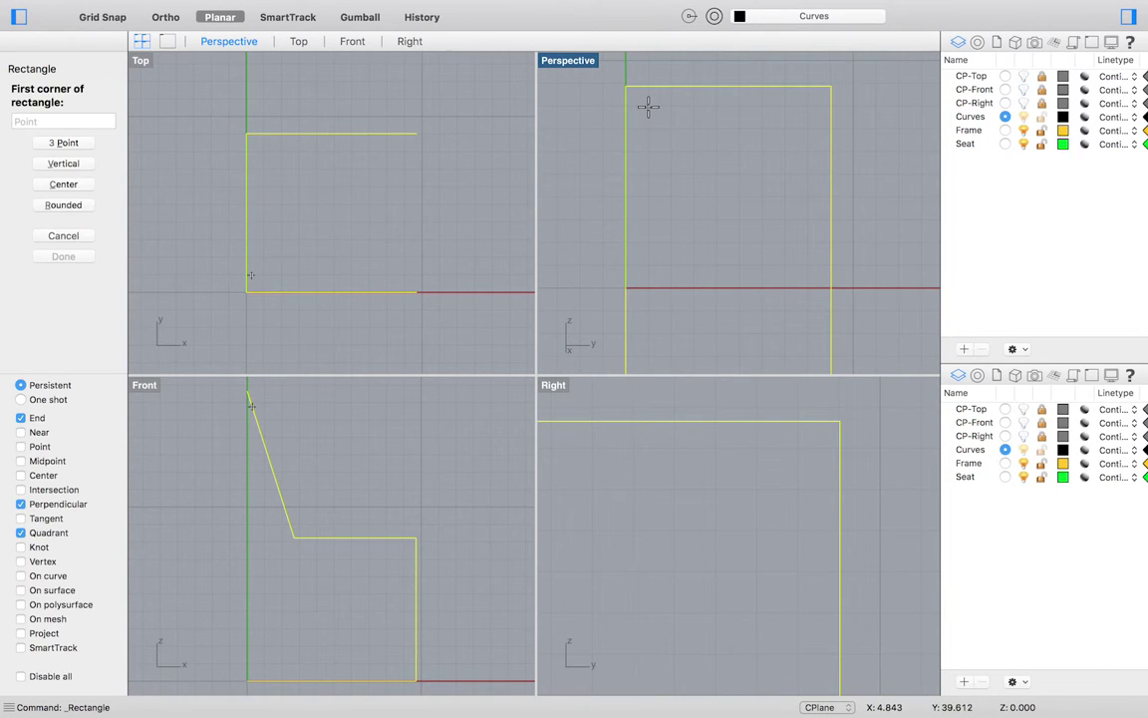
left_click(648, 107)
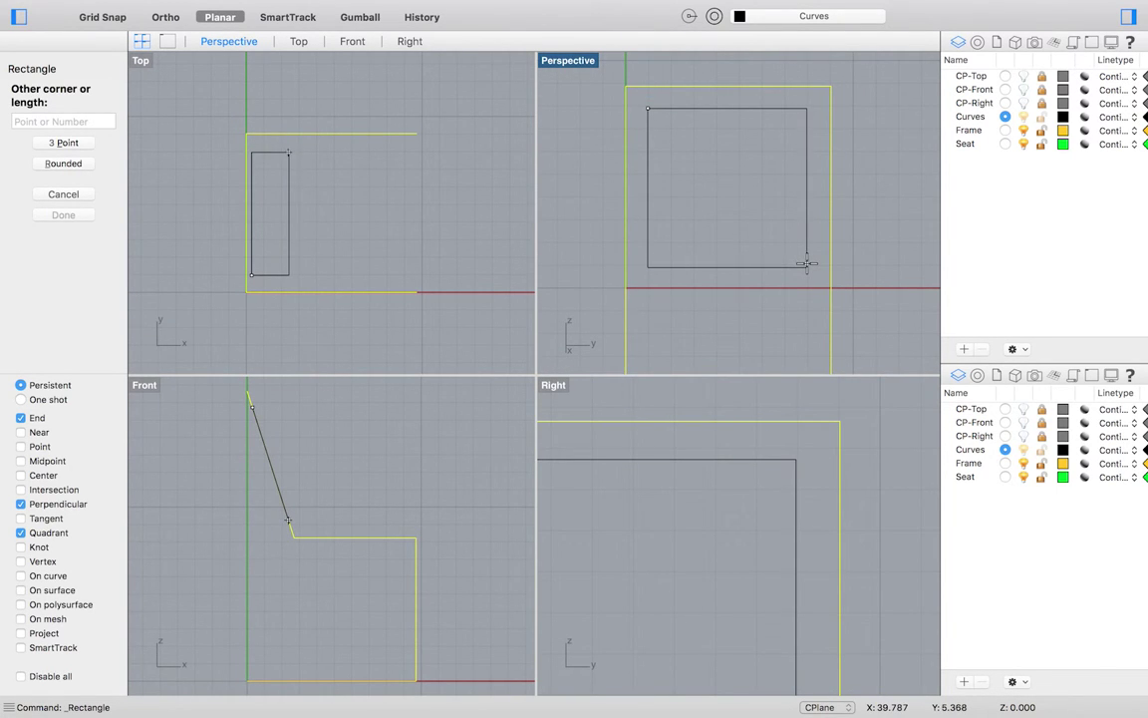
left_click(810, 264)
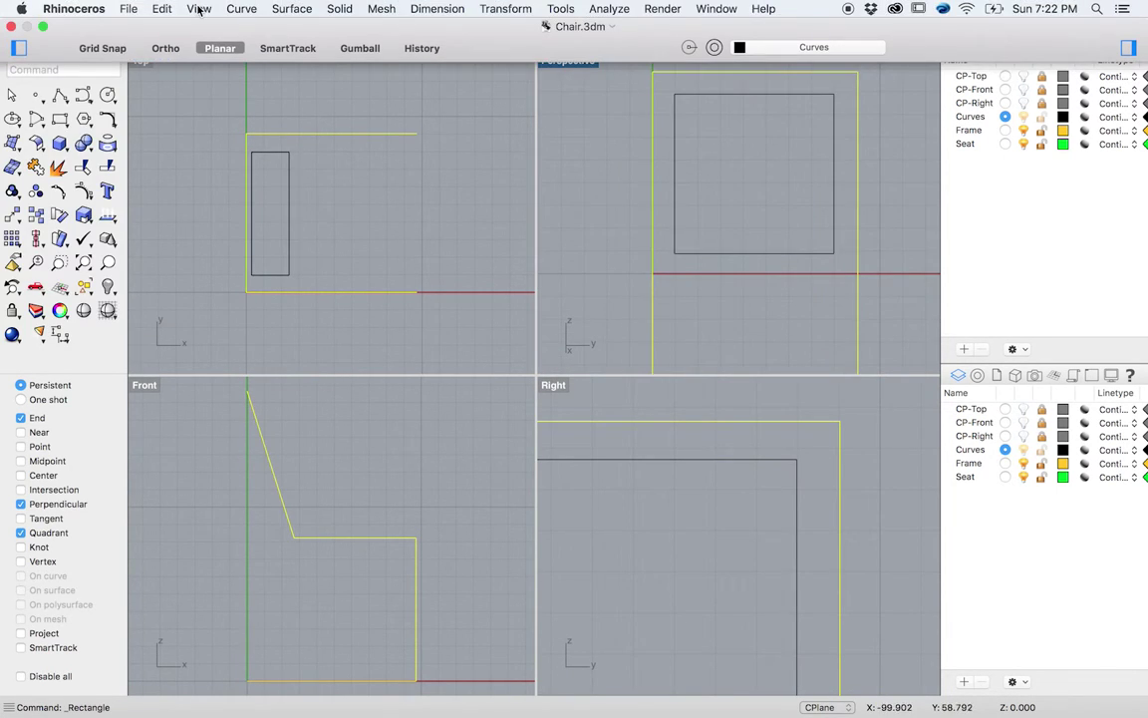
Step: Return the viewport to a 3-D perspective view of the chair
left_click(198, 9)
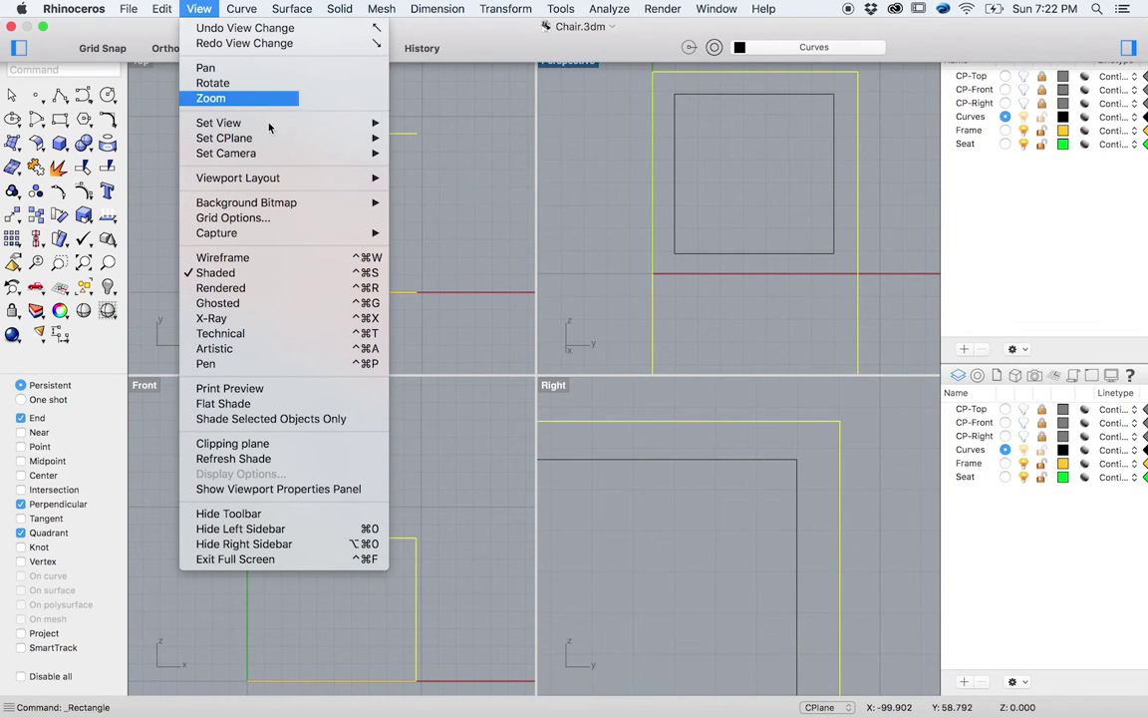
mouse_move(218, 123)
left_click(449, 244)
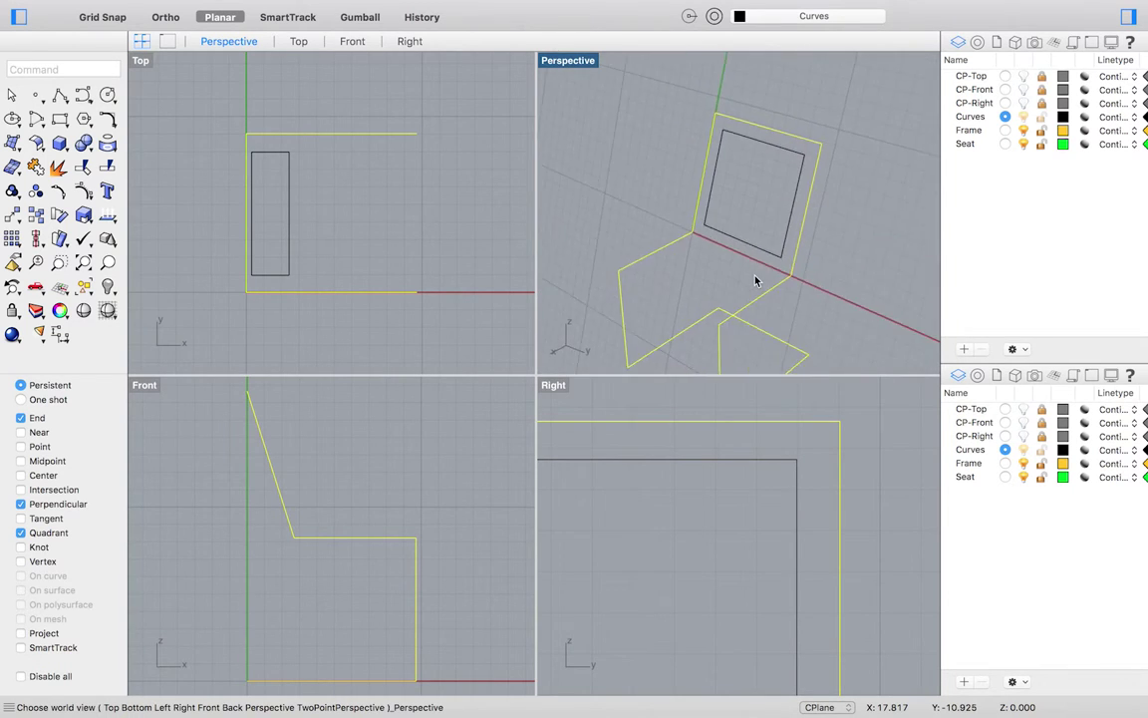
left_click(200, 9)
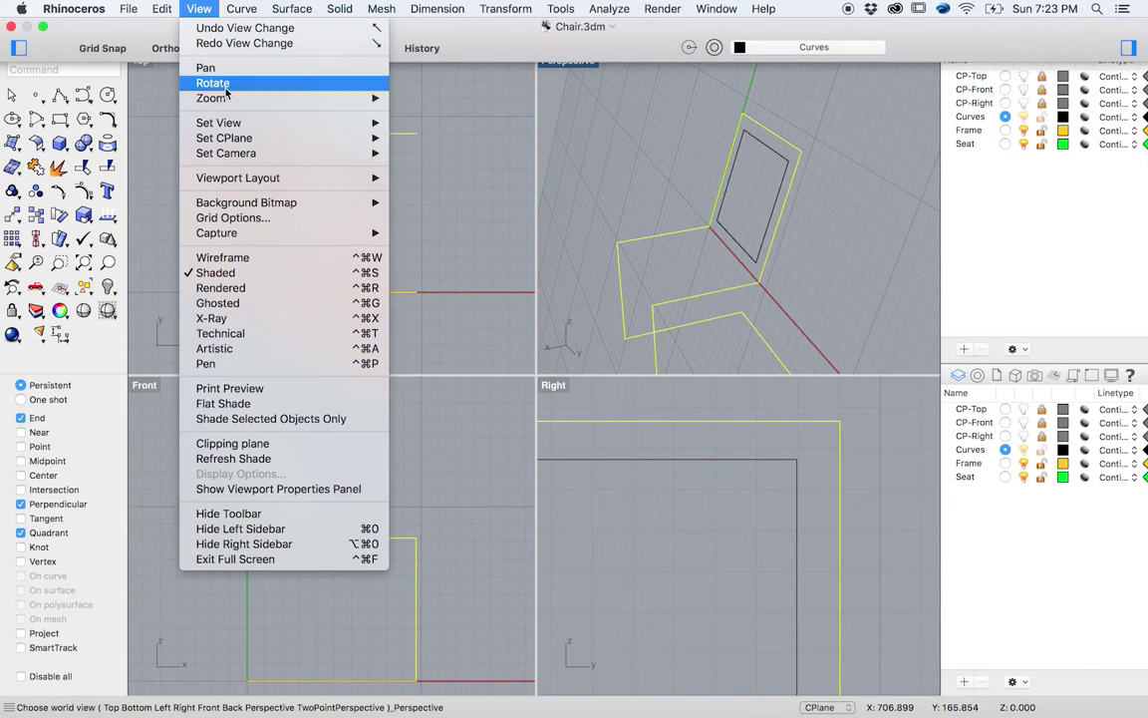
Step: Add a named construction plane called ChairBackPlan
mouse_move(254, 137)
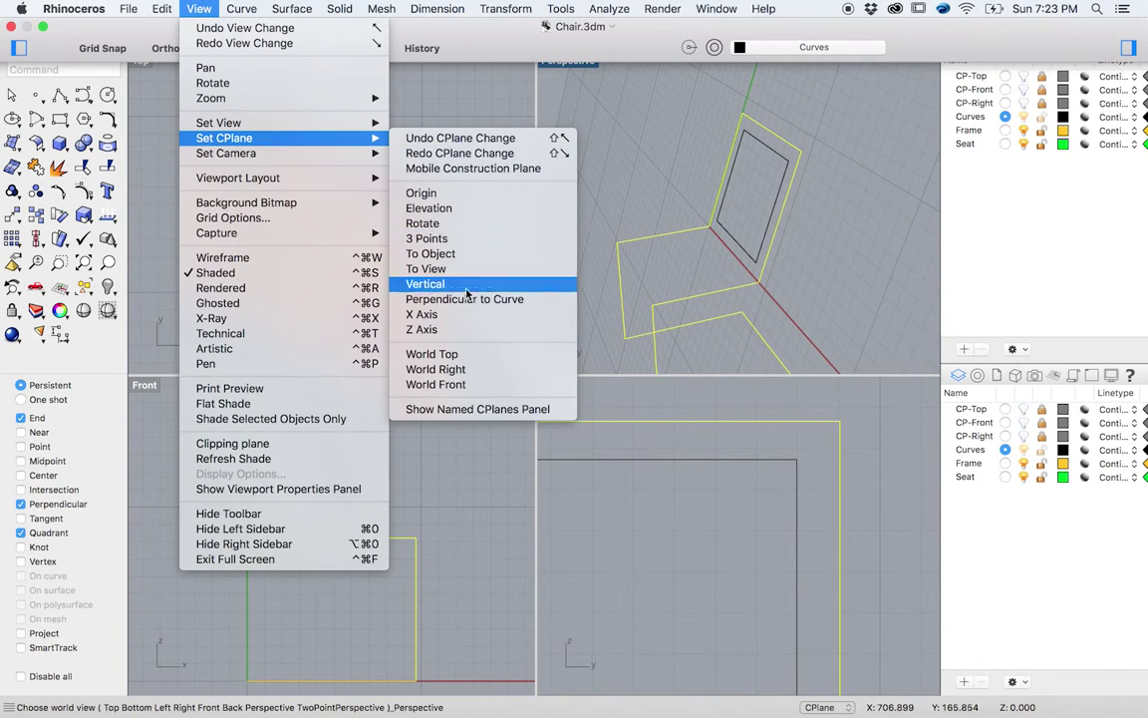
left_click(461, 409)
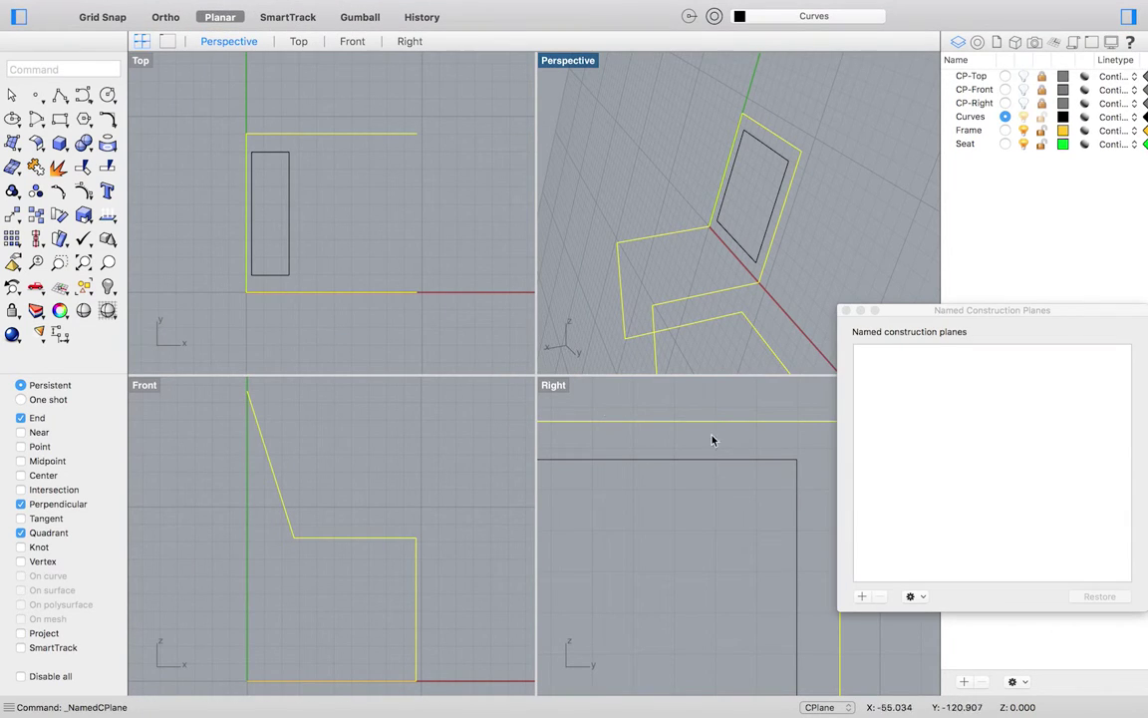
left_click(863, 596)
type("Chair")
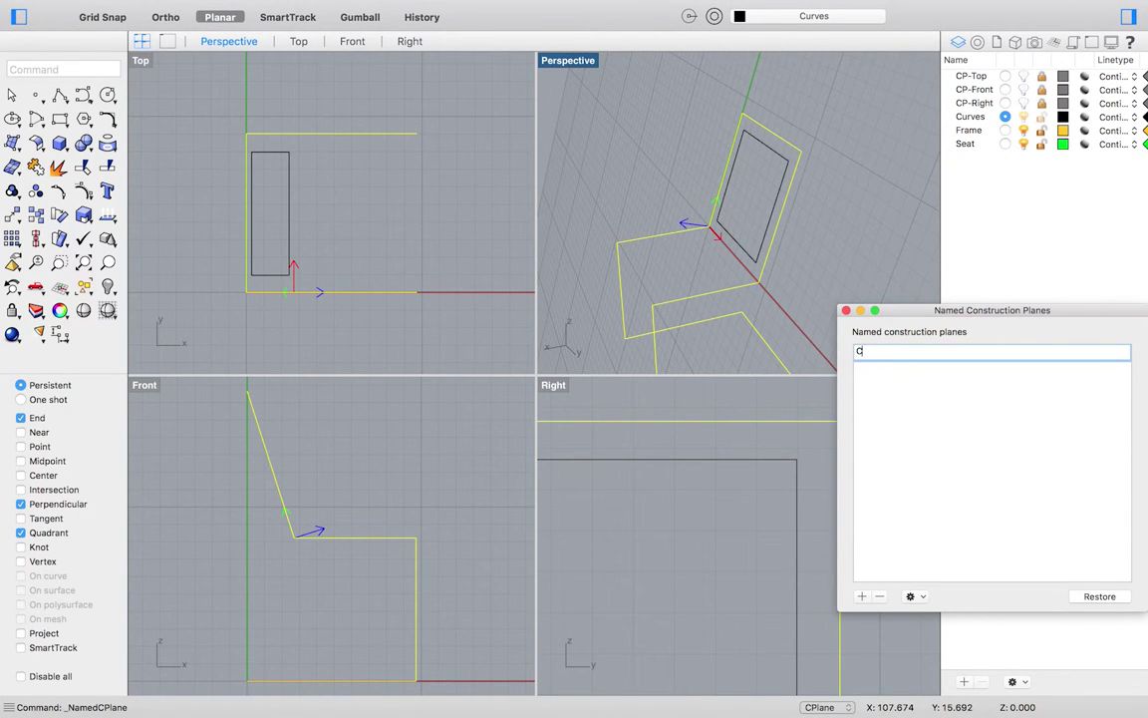
type("BackPlan")
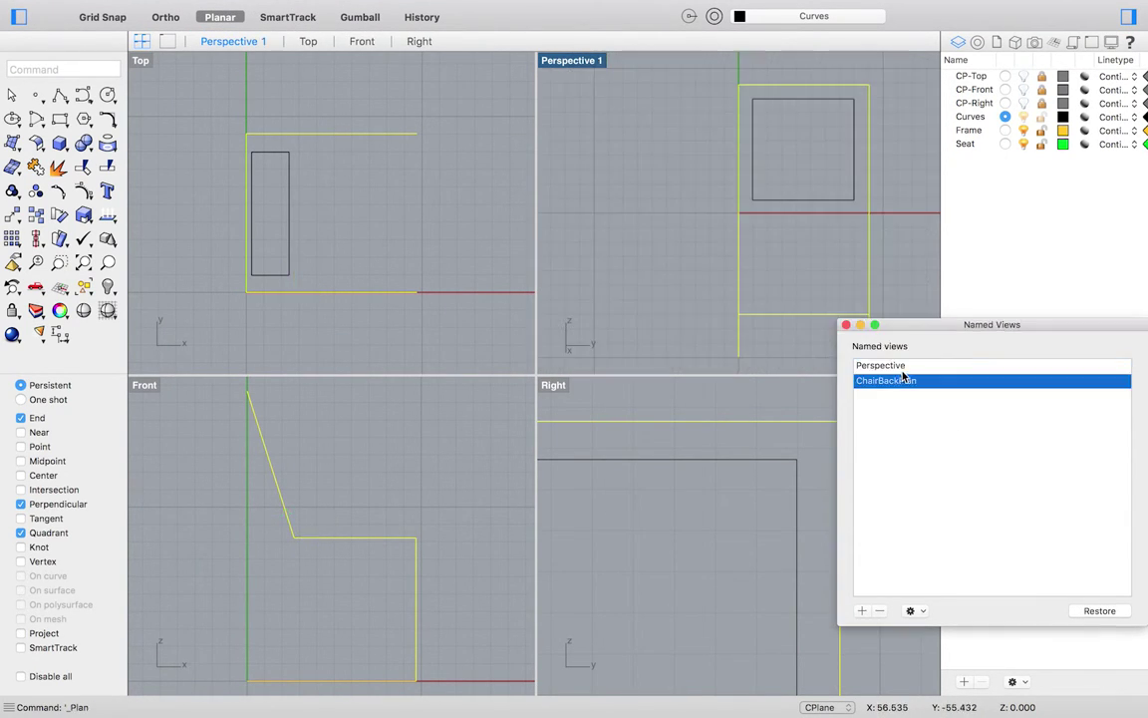
Step: Restore the Perspective named view, then ChairBackPlan in the top-right viewport
left_click(902, 367)
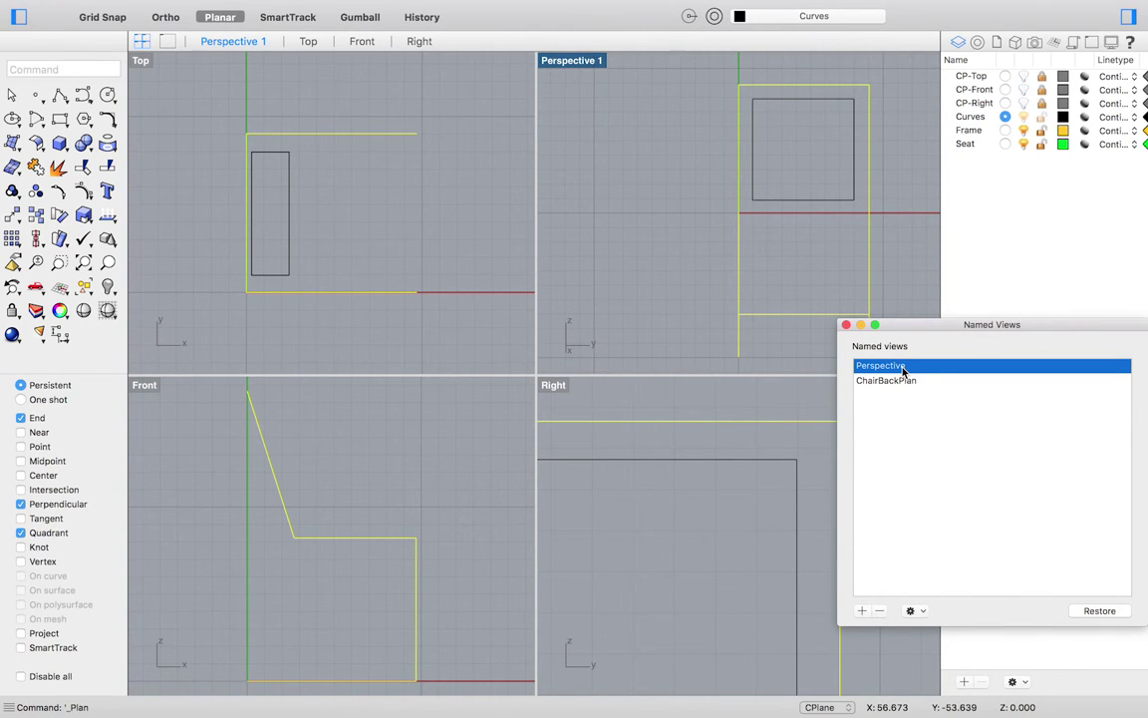
left_click(1100, 610)
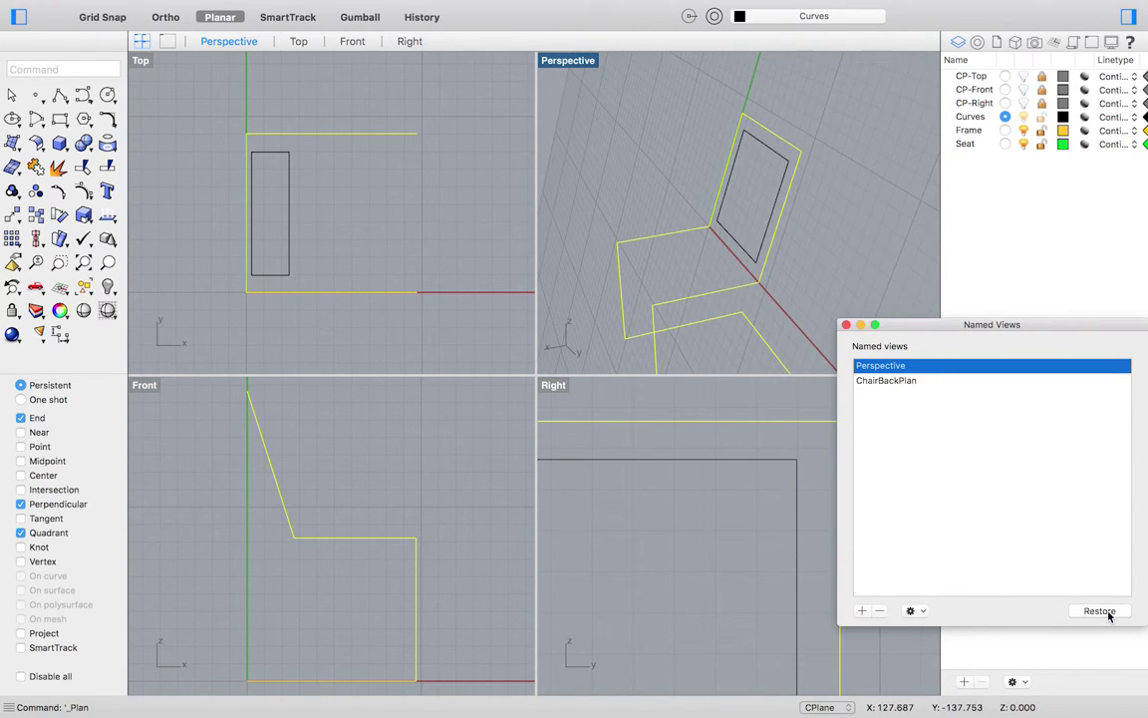
left_click(893, 380)
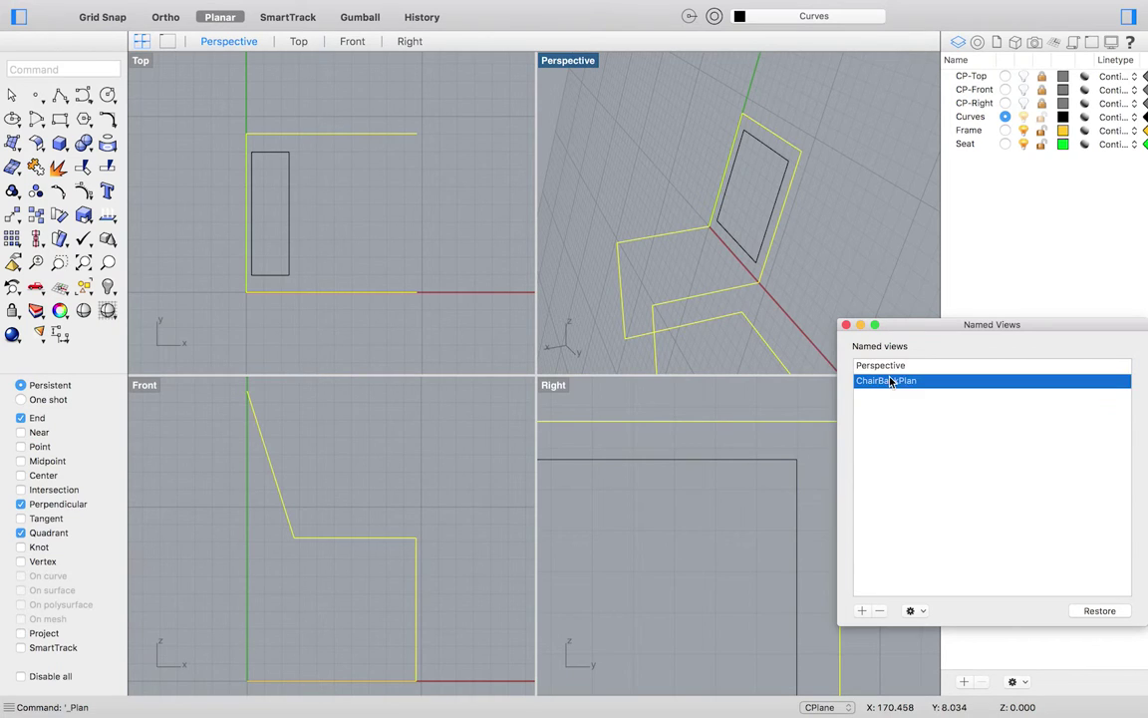
left_click(1097, 610)
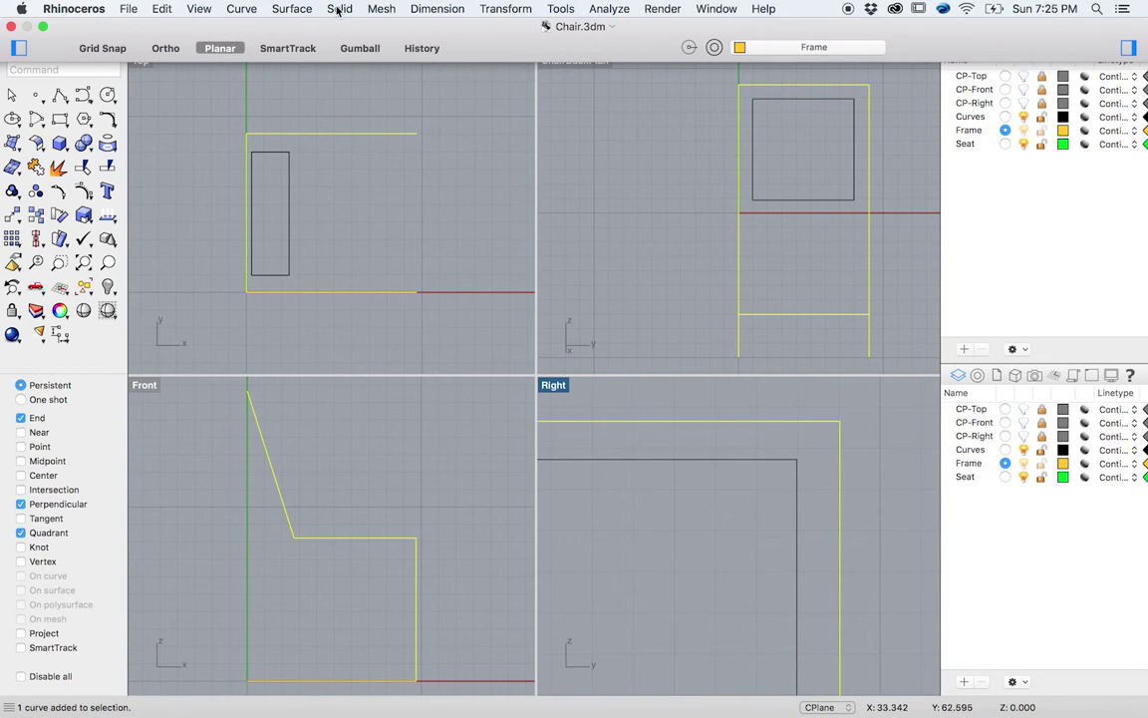
left_click(339, 9)
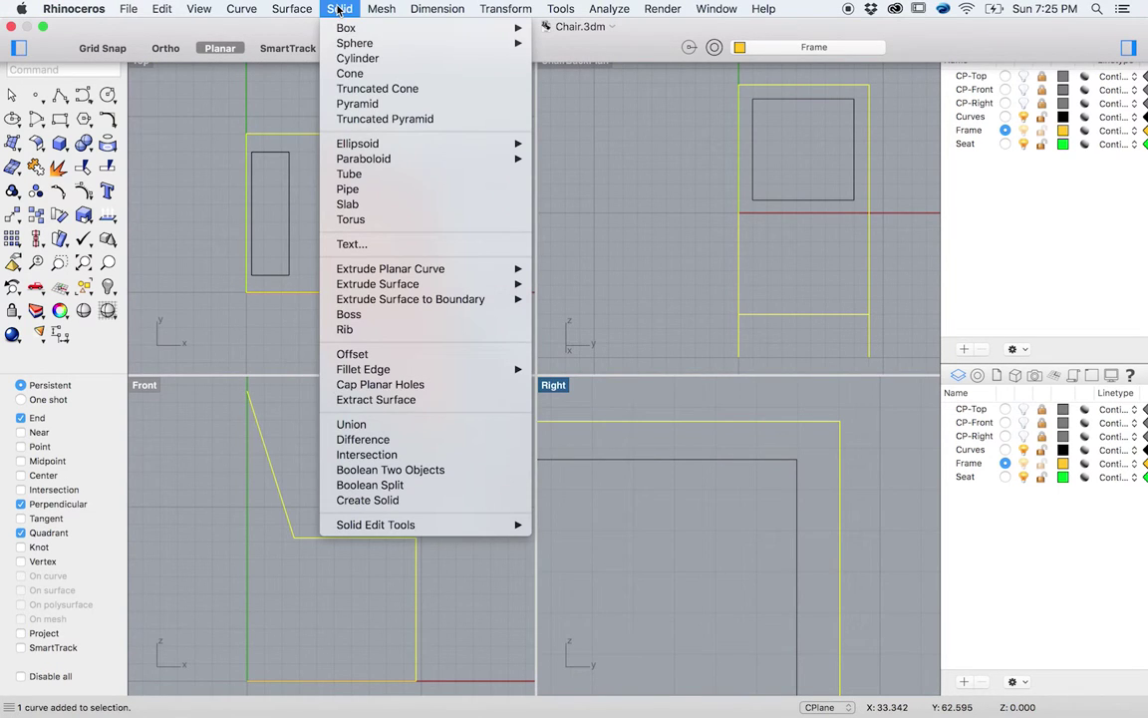
left_click(376, 189)
key("Return")
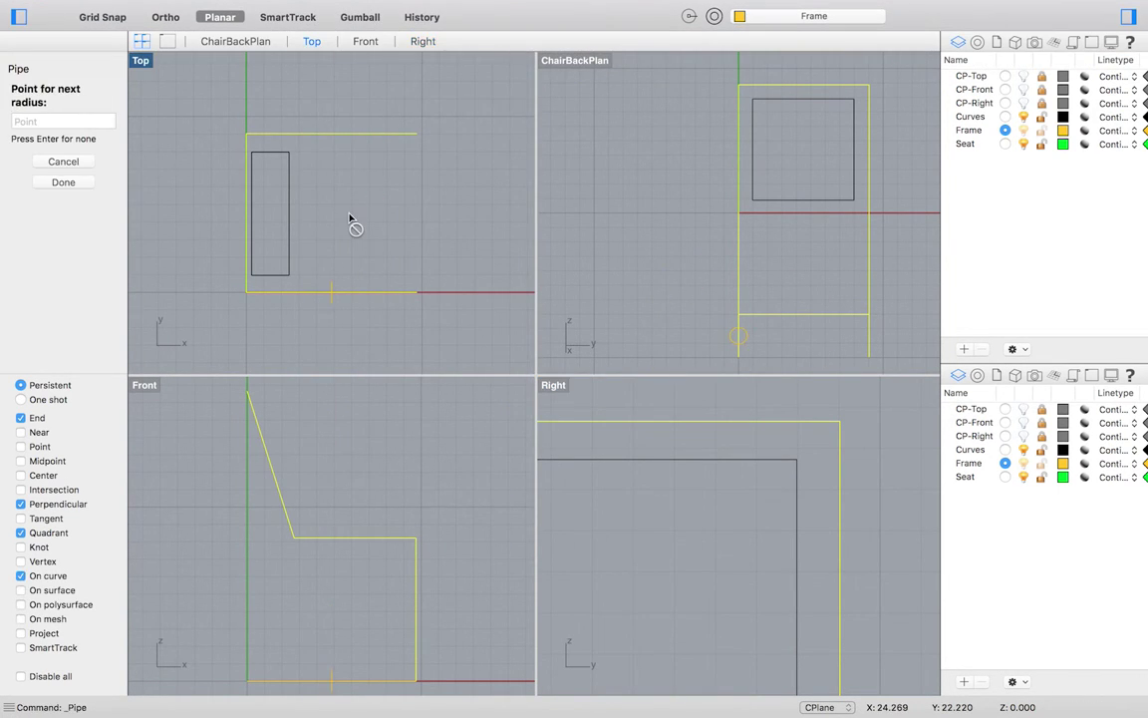
key("Return")
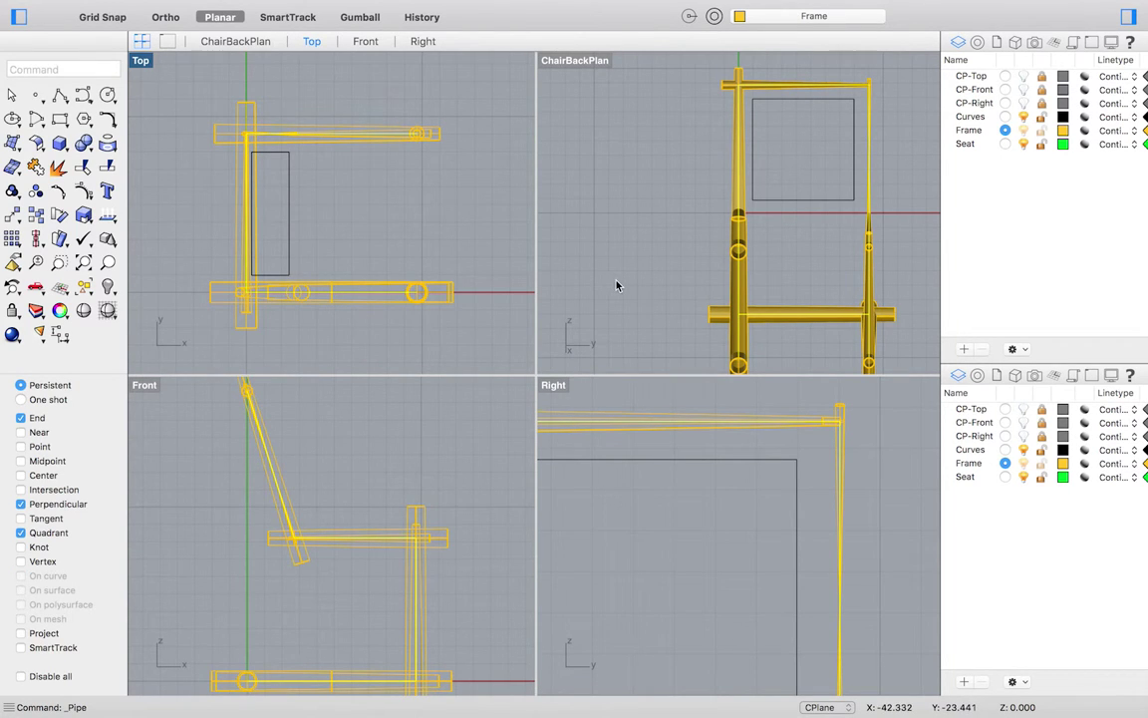
scroll(731, 263, "right", 3)
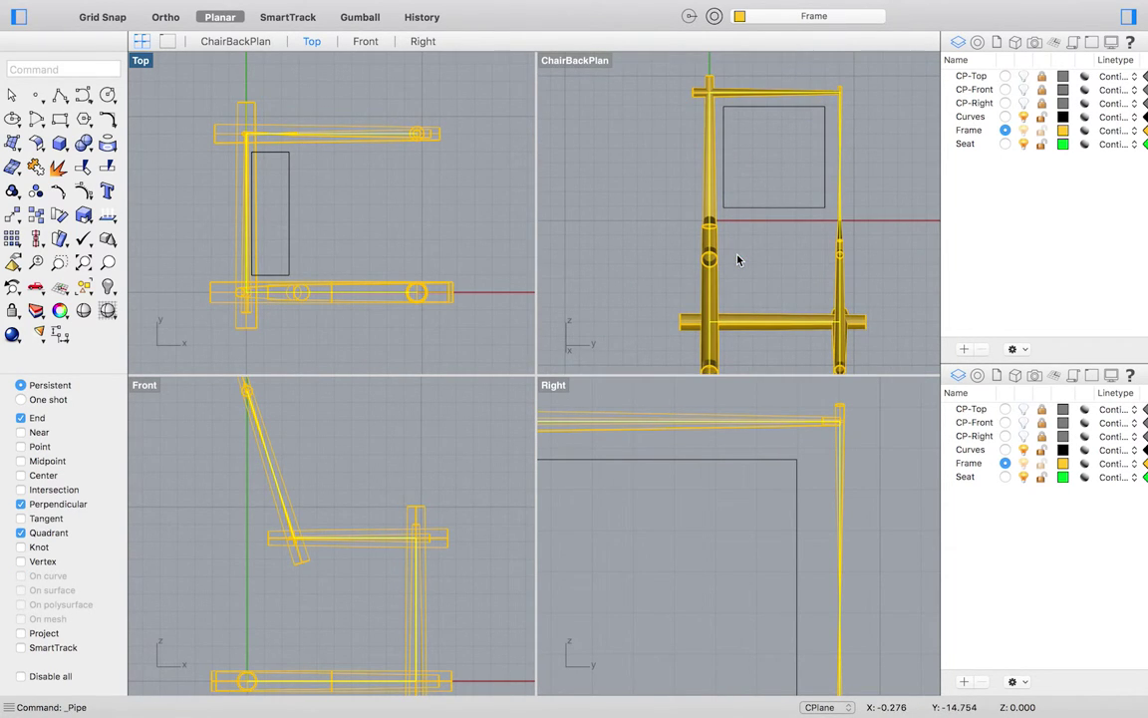
key("super+z")
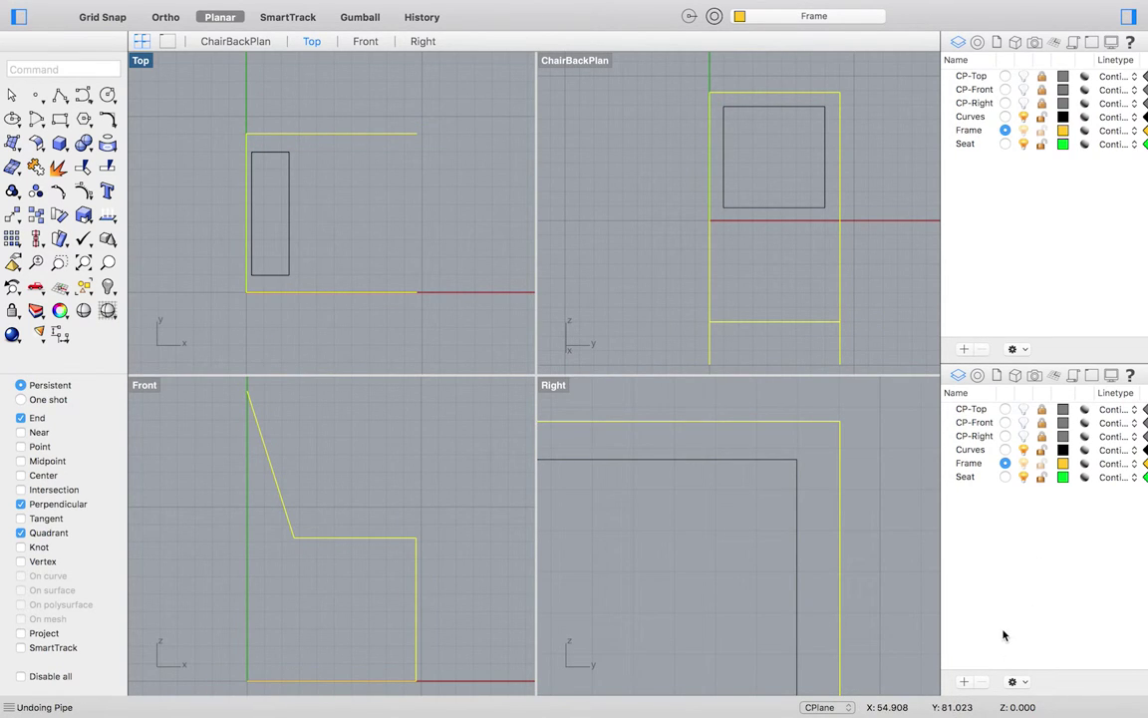
mouse_move(1016, 703)
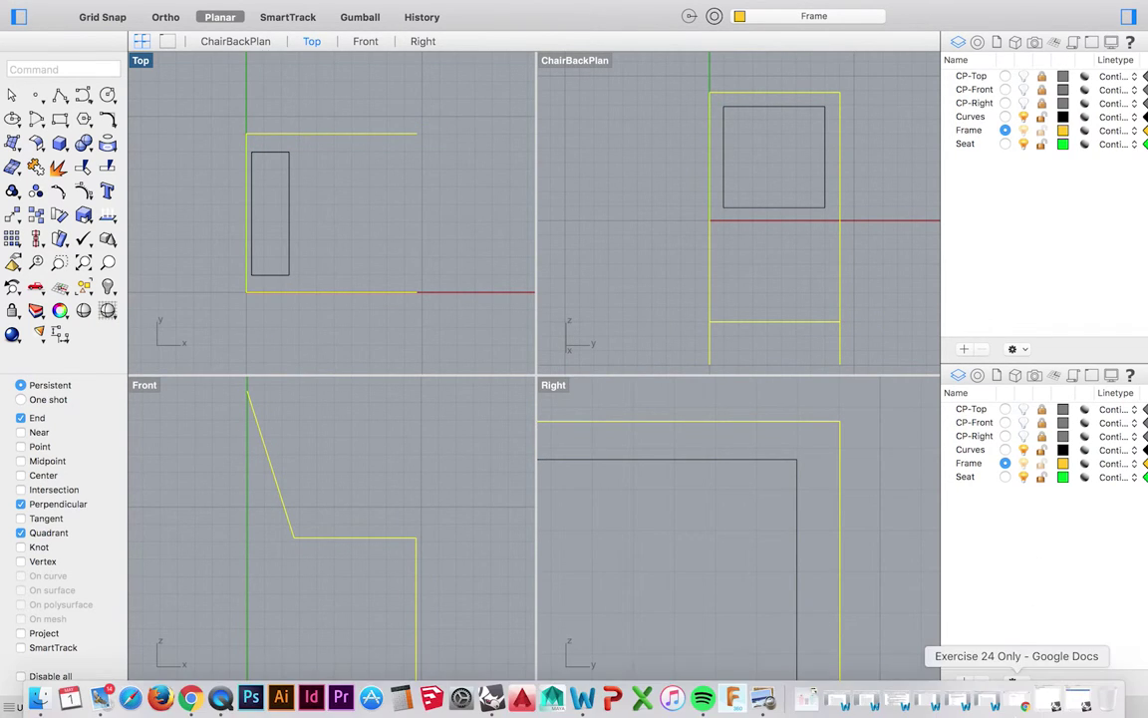
Step: Restore the saved Perspective named view in the top-left viewport and zoom out
left_click(1077, 702)
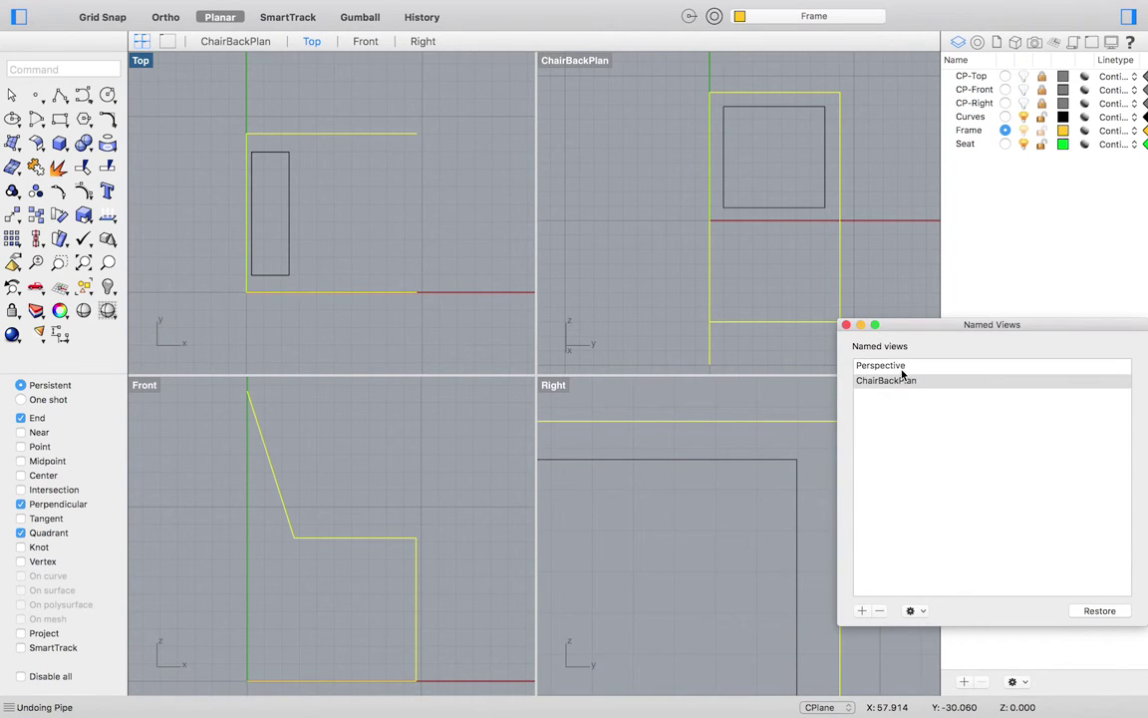
left_click(903, 366)
left_click(1097, 610)
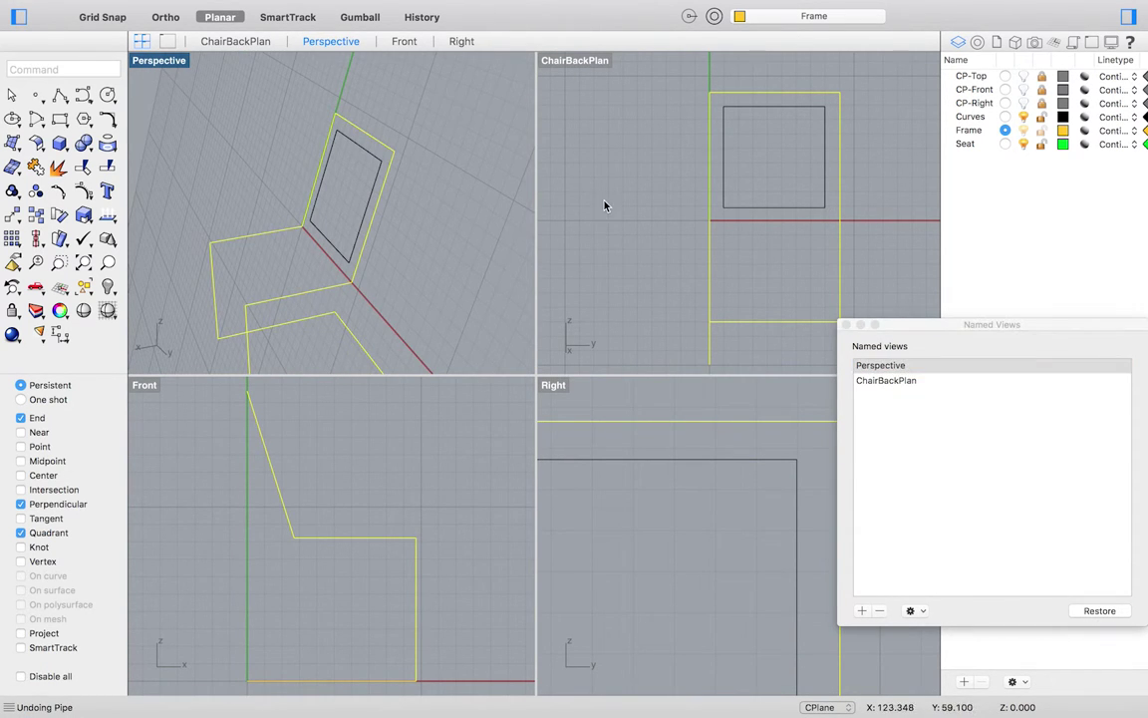
scroll(454, 269, "down", 3)
scroll(453, 269, "down", 5)
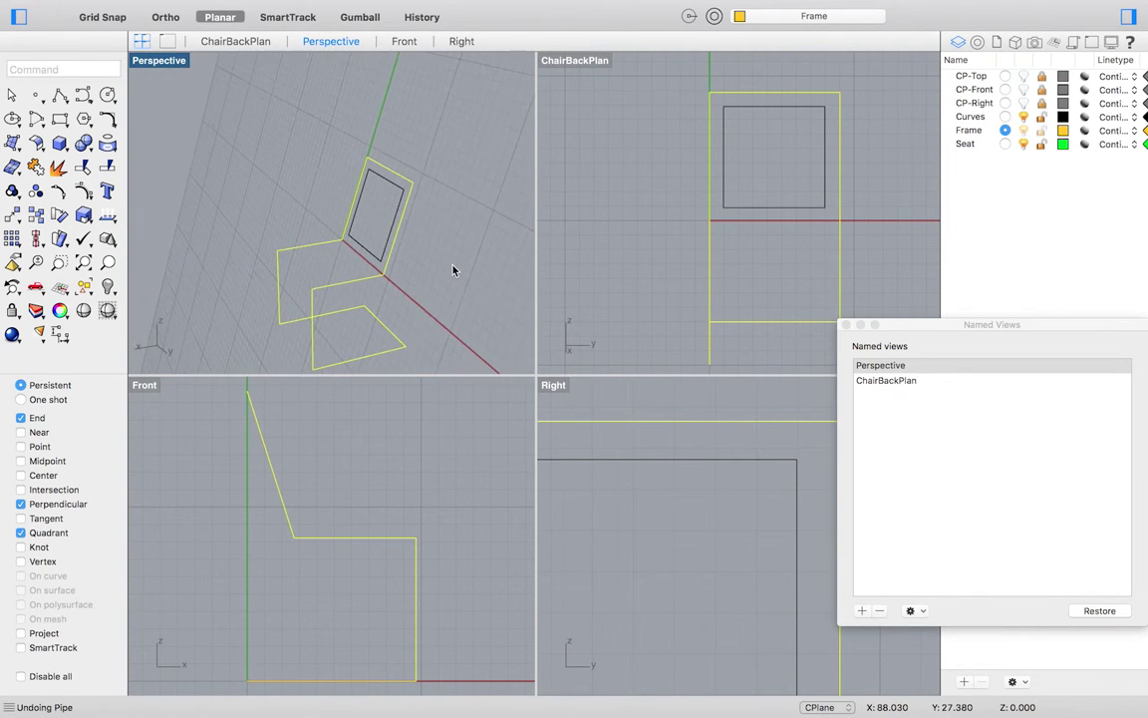
scroll(371, 339, "down", 3)
scroll(418, 220, "down", 5)
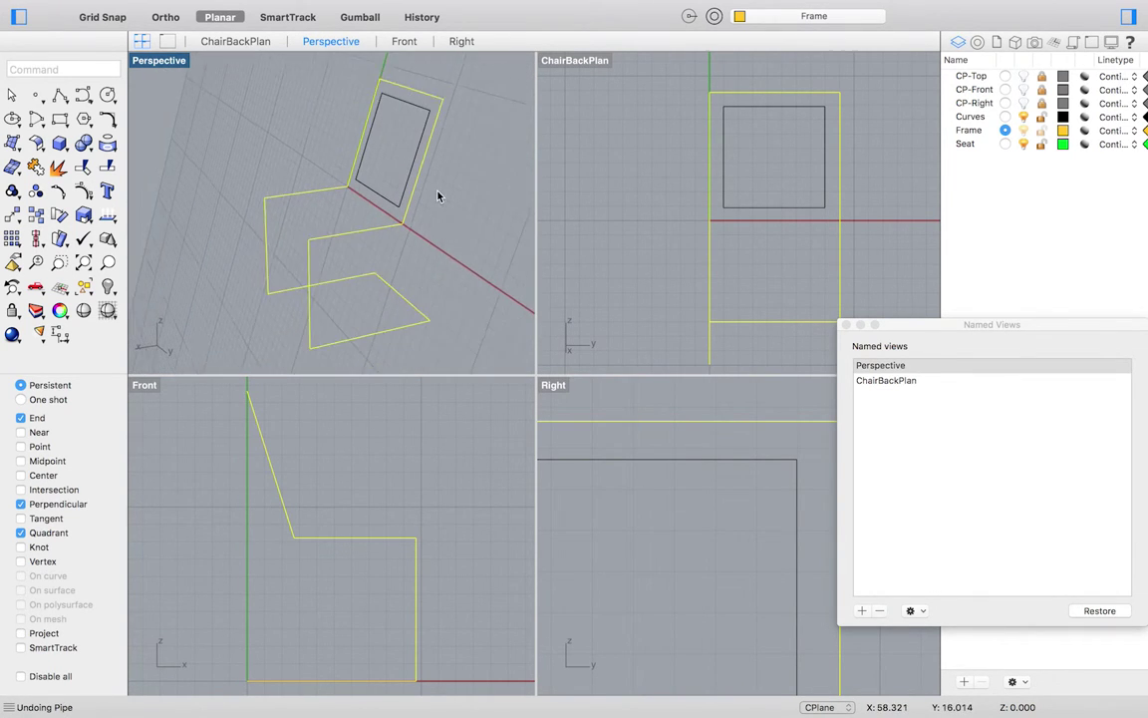
key("super+j")
Step: Explode the picked chair curve into separate segments
left_click(159, 8)
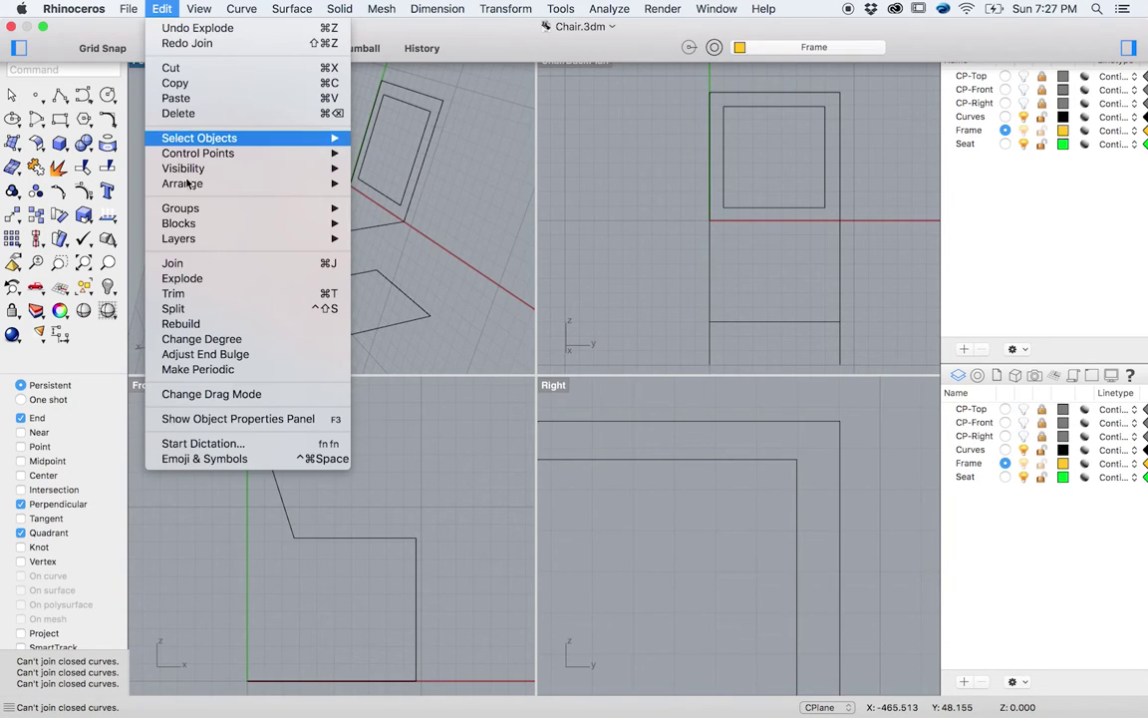
left_click(299, 255)
left_click(317, 244)
key("Return")
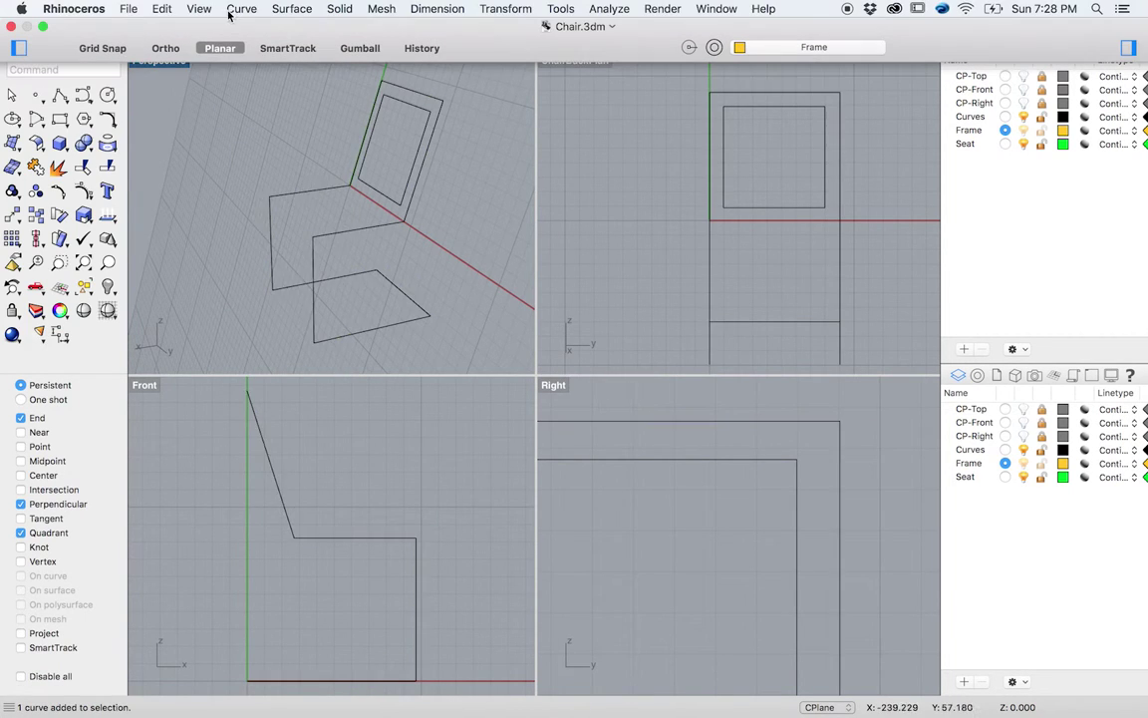
Step: Join the seat and frame curves into one curve, accepting the 0.0430318 gap
left_click(162, 8)
left_click(182, 262)
left_click(344, 279)
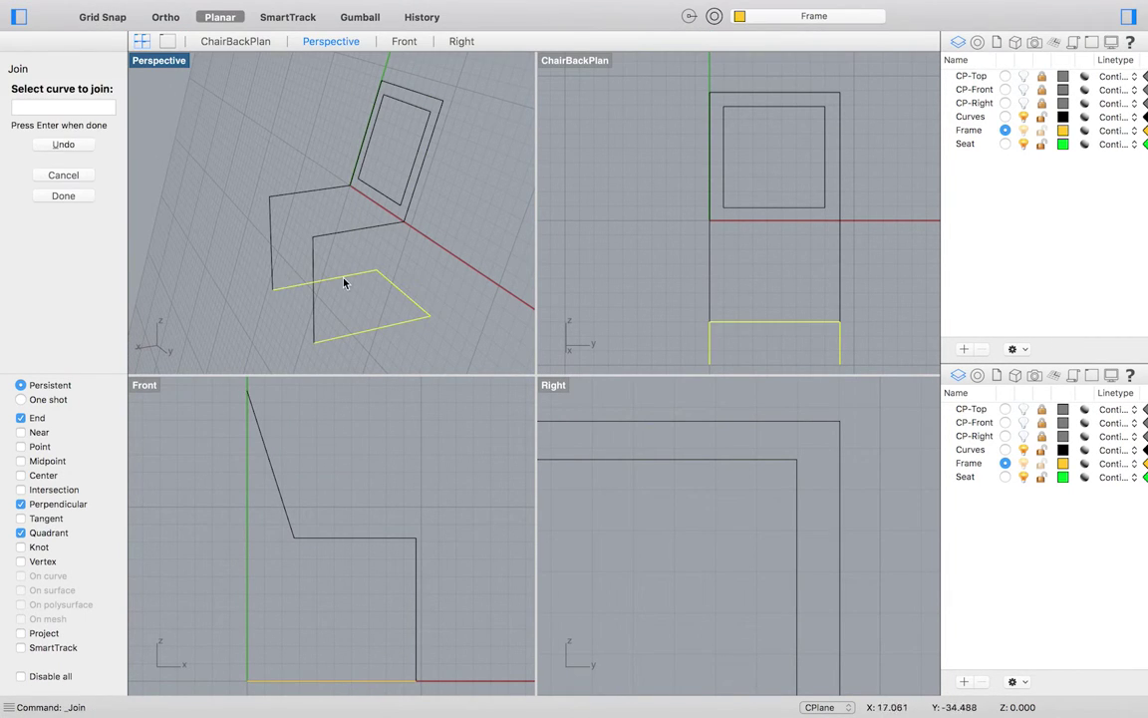
left_click(440, 117)
left_click(392, 228)
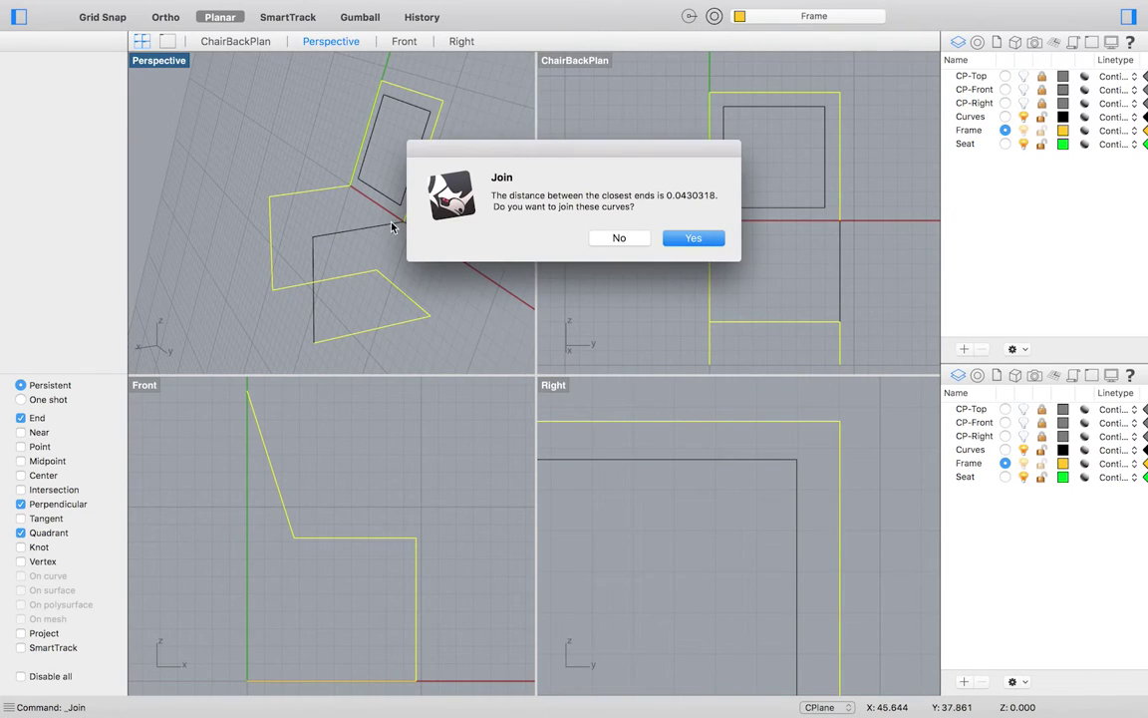
left_click(682, 239)
left_click(339, 8)
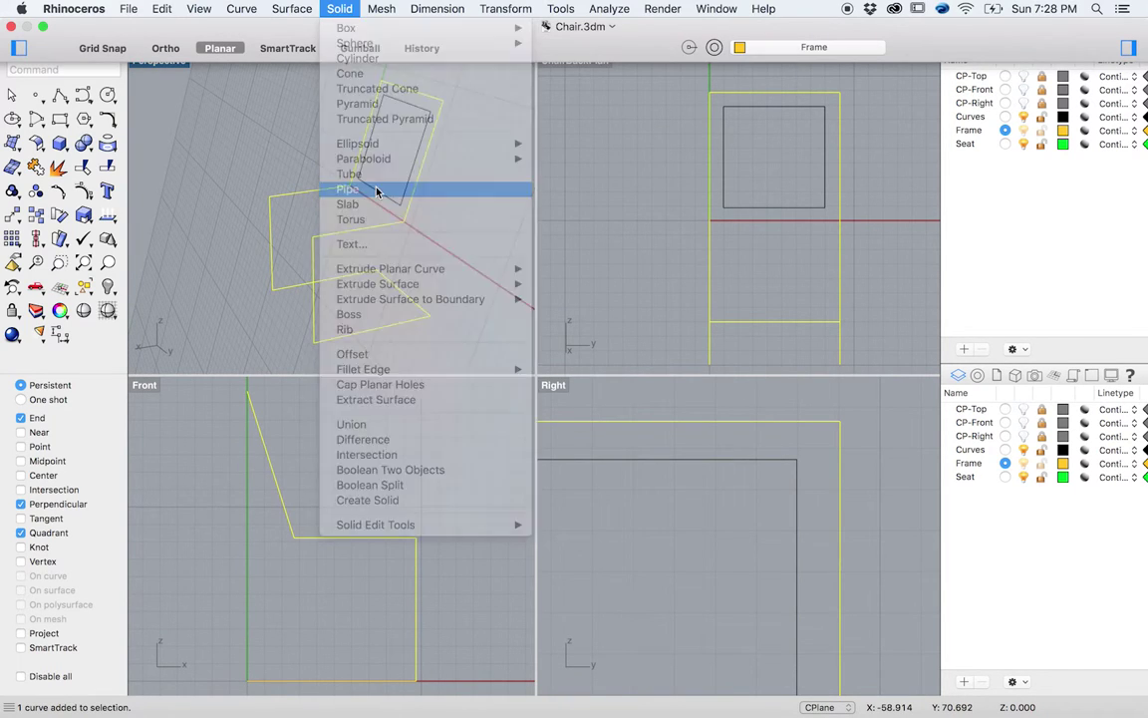
left_click(377, 189)
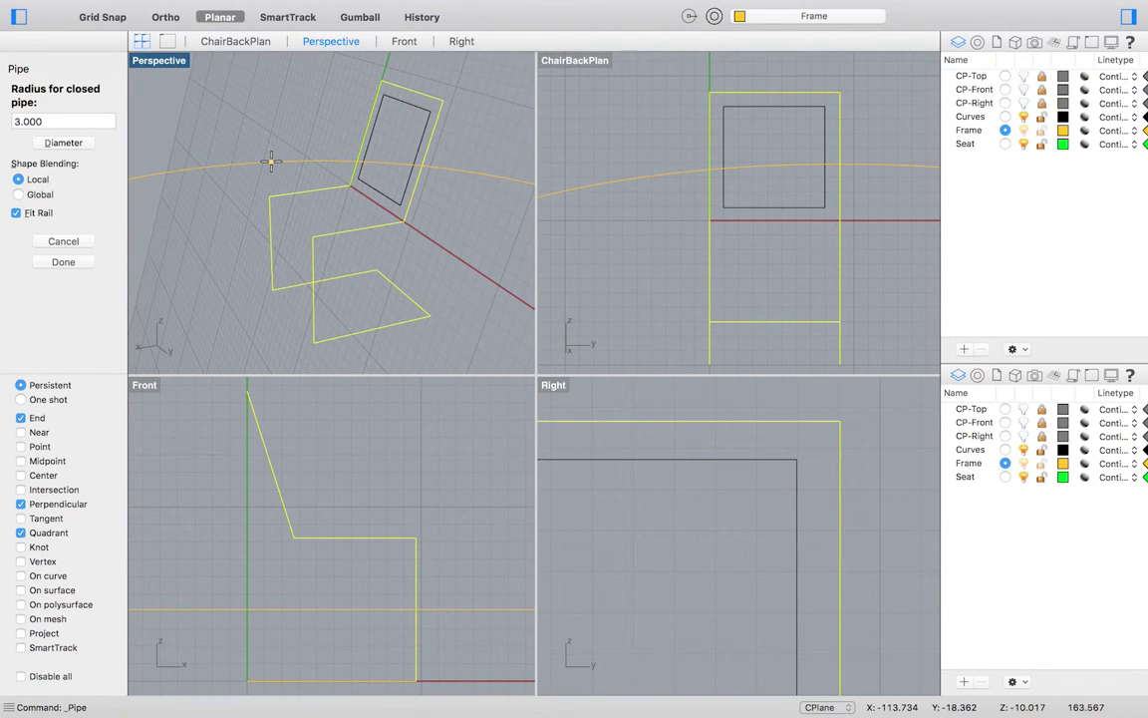
key("Return")
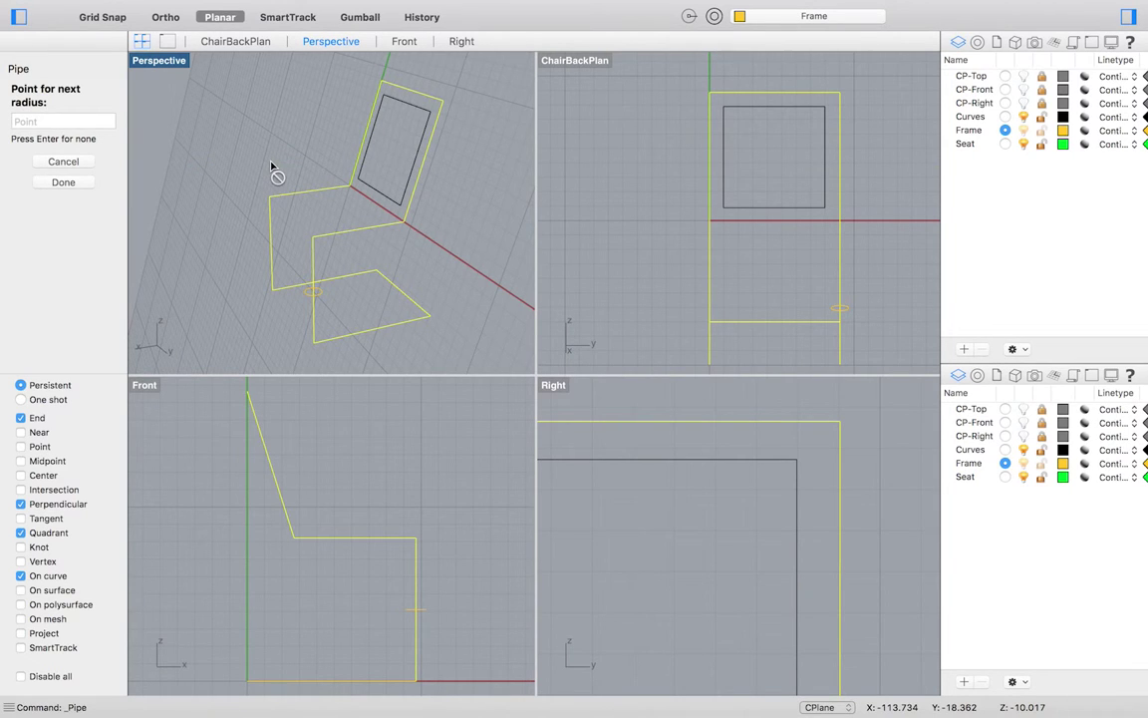
key("Return")
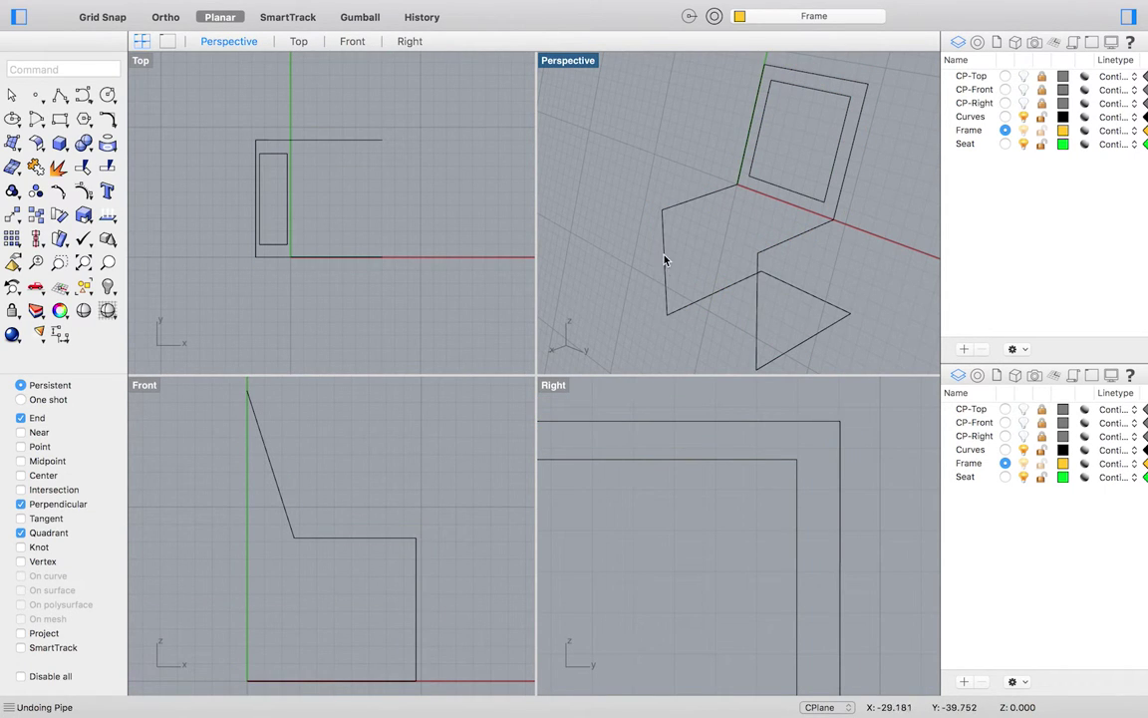
mouse_move(221, 2)
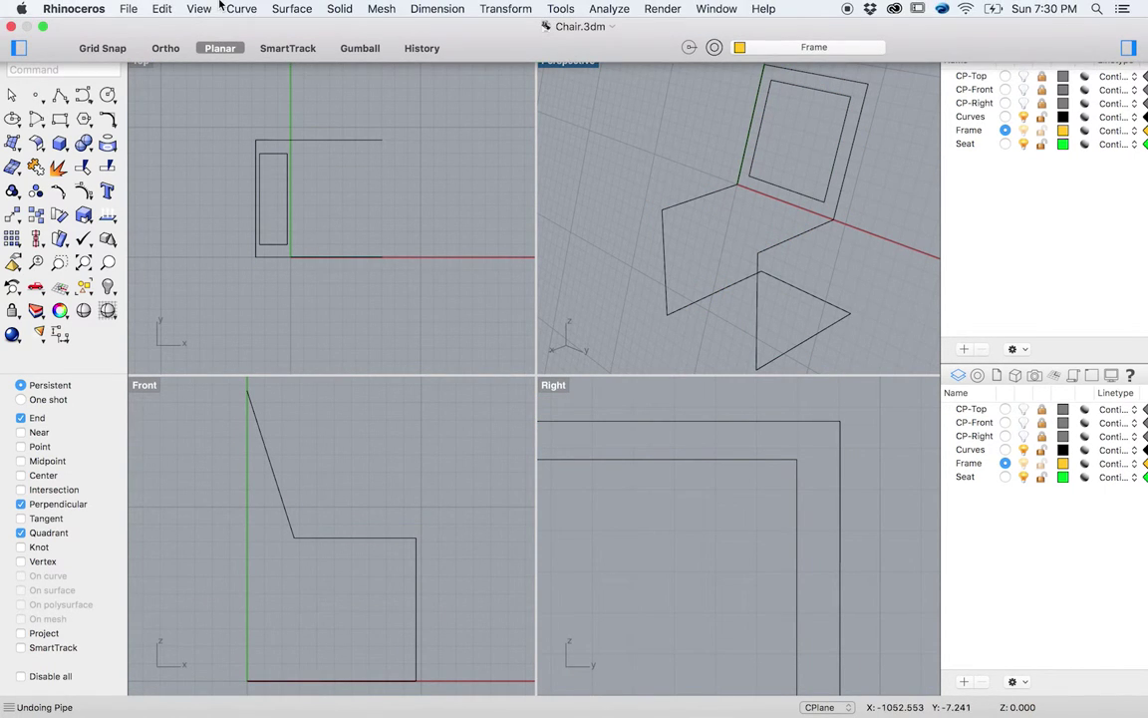
Step: Fillet all chair frame corners with radius 10 and select the filleted curve
left_click(249, 10)
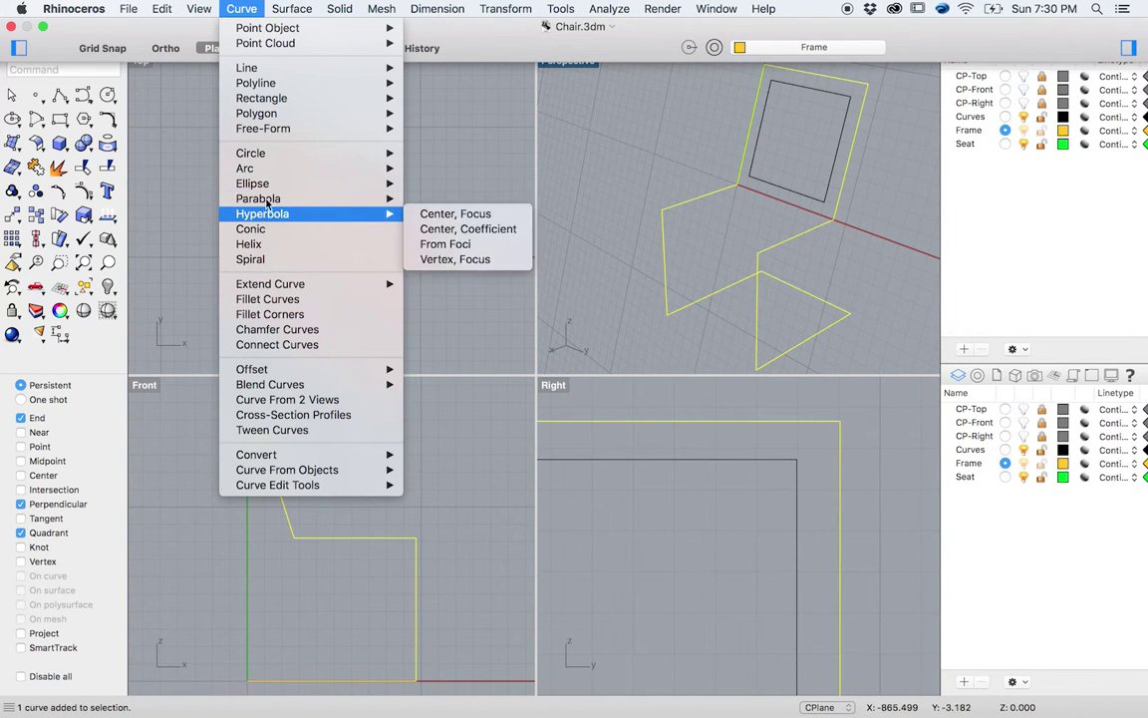
left_click(285, 315)
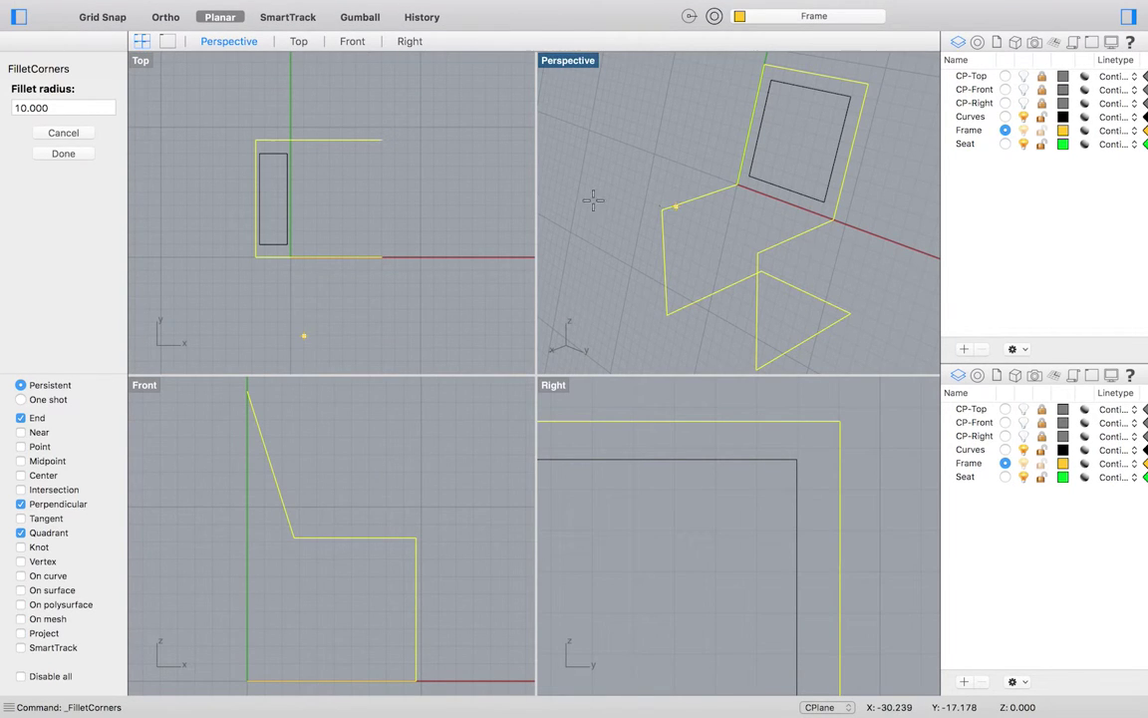
left_click(74, 155)
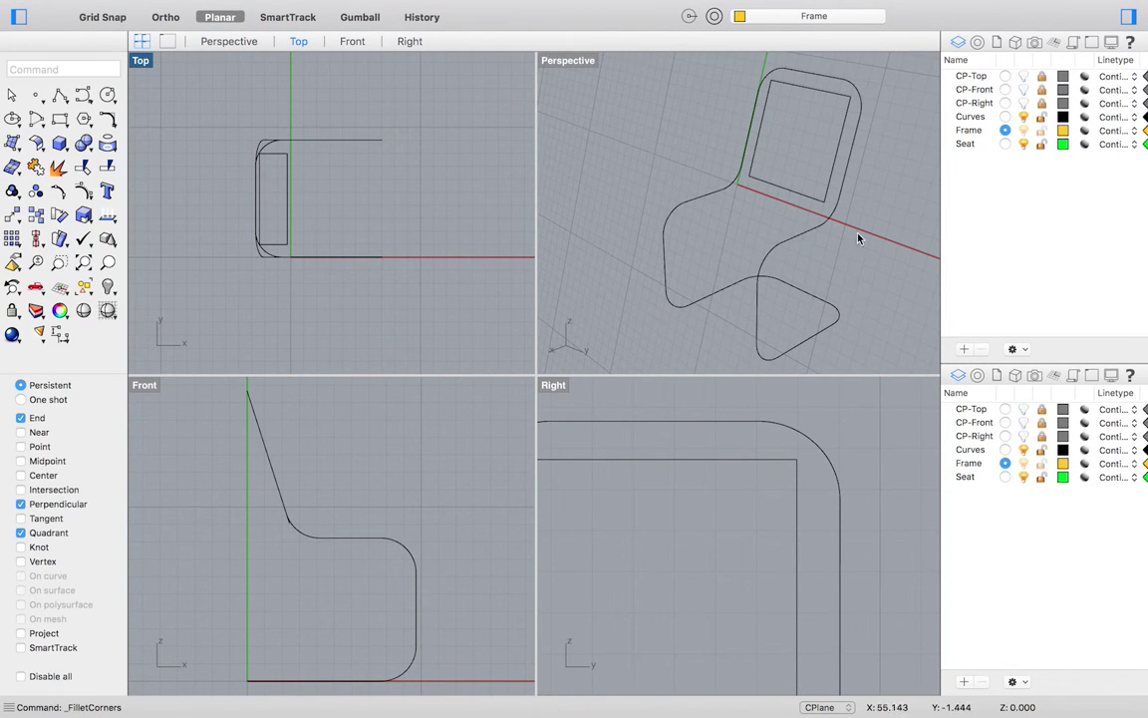
scroll(853, 261, "left", 6)
left_click(830, 249)
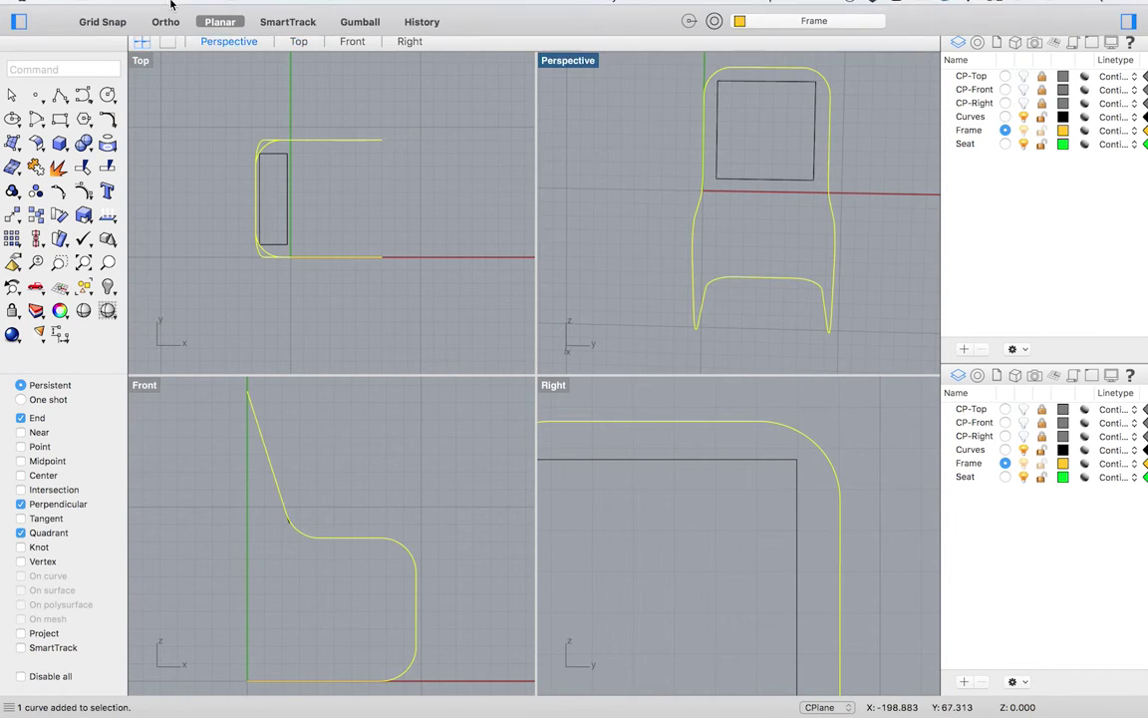
Step: Explode the filleted frame into 20 segments and undo the accidental extrusion
left_click(161, 8)
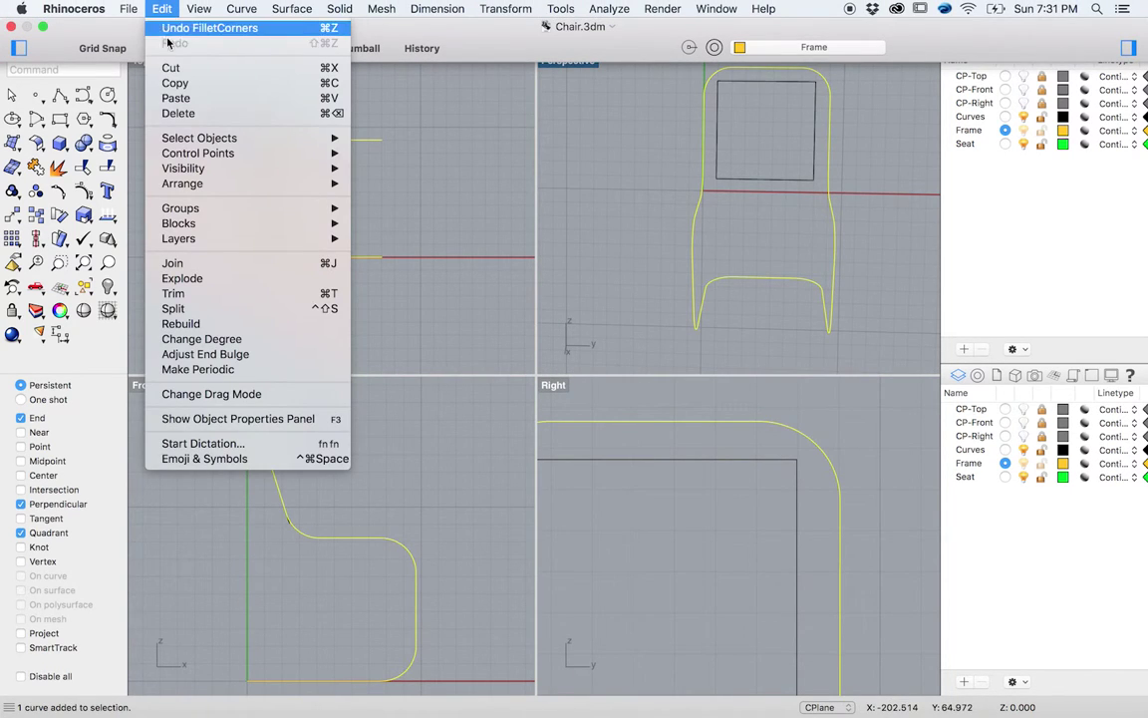
left_click(180, 282)
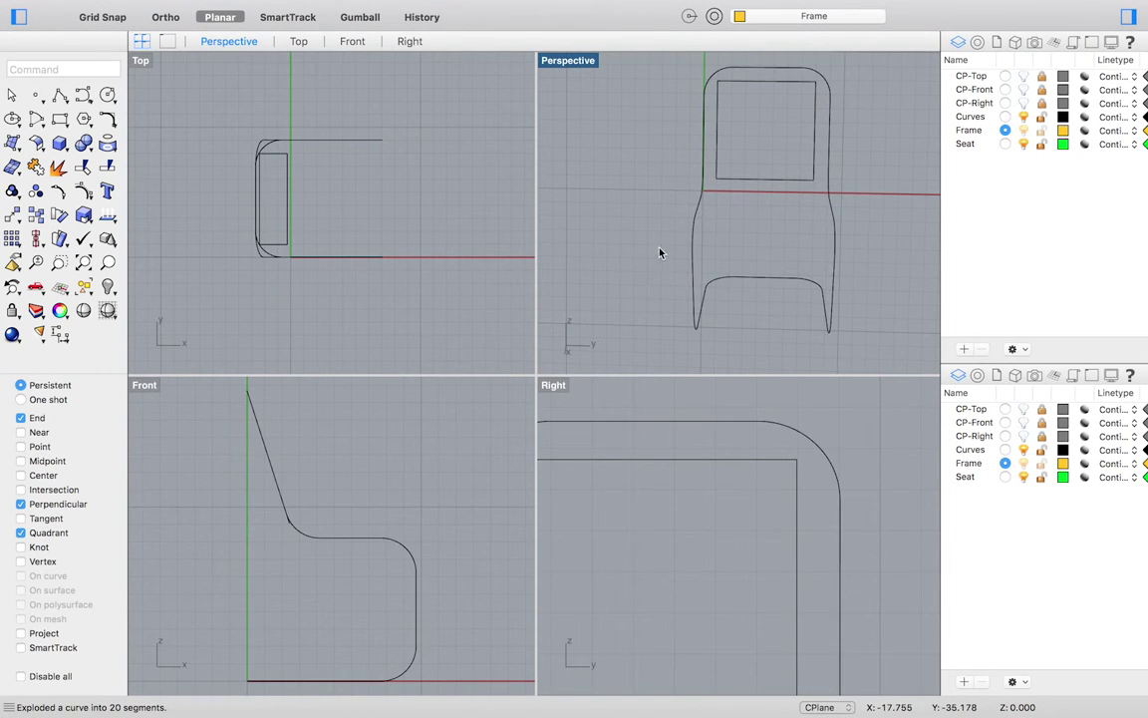
key("super+z")
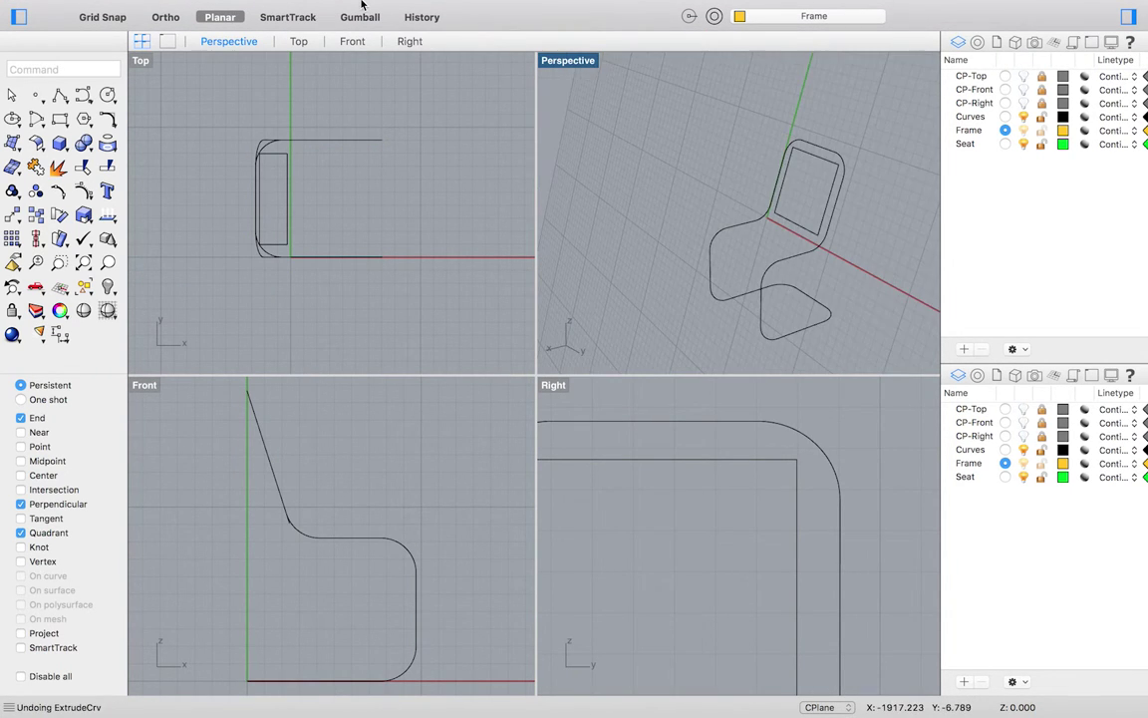
mouse_move(357, 5)
left_click(296, 9)
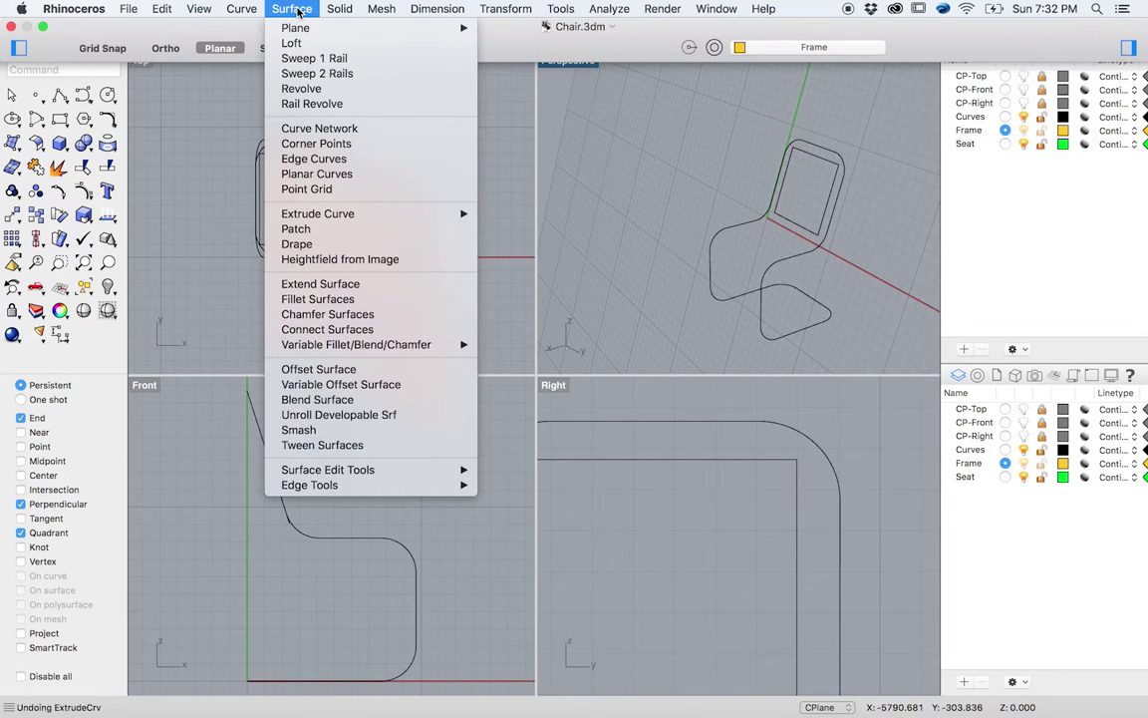
Step: Build an edge-curve surface between the two slanted back segments of the frame
left_click(299, 158)
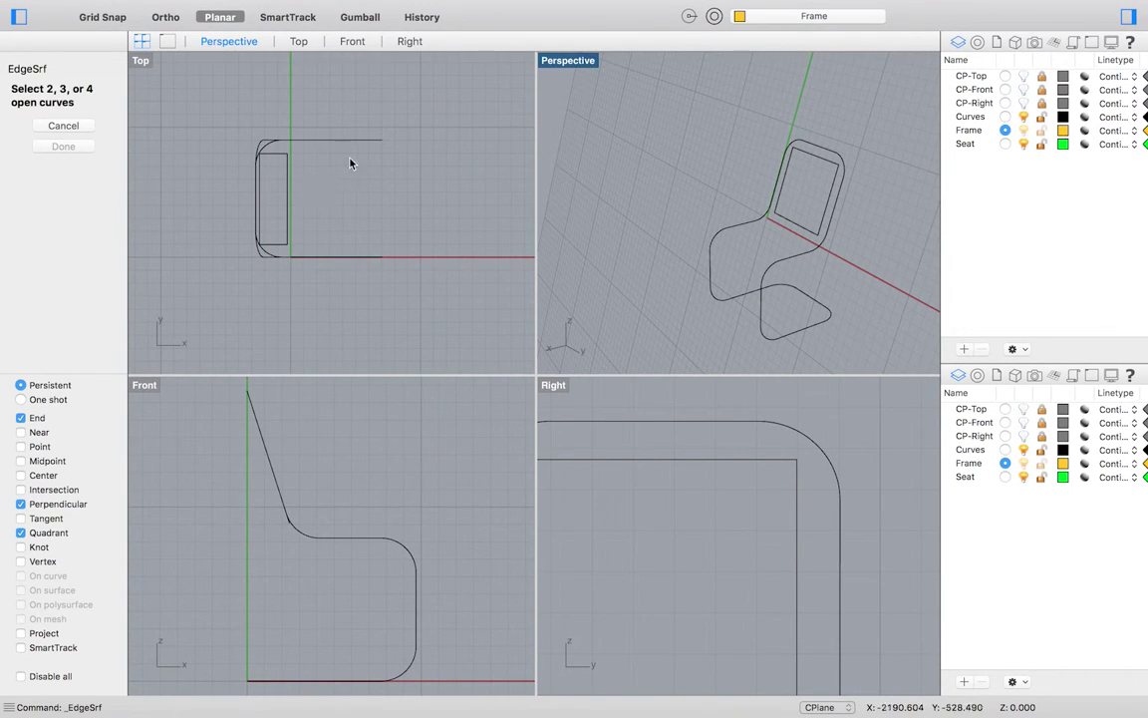
left_click(780, 189)
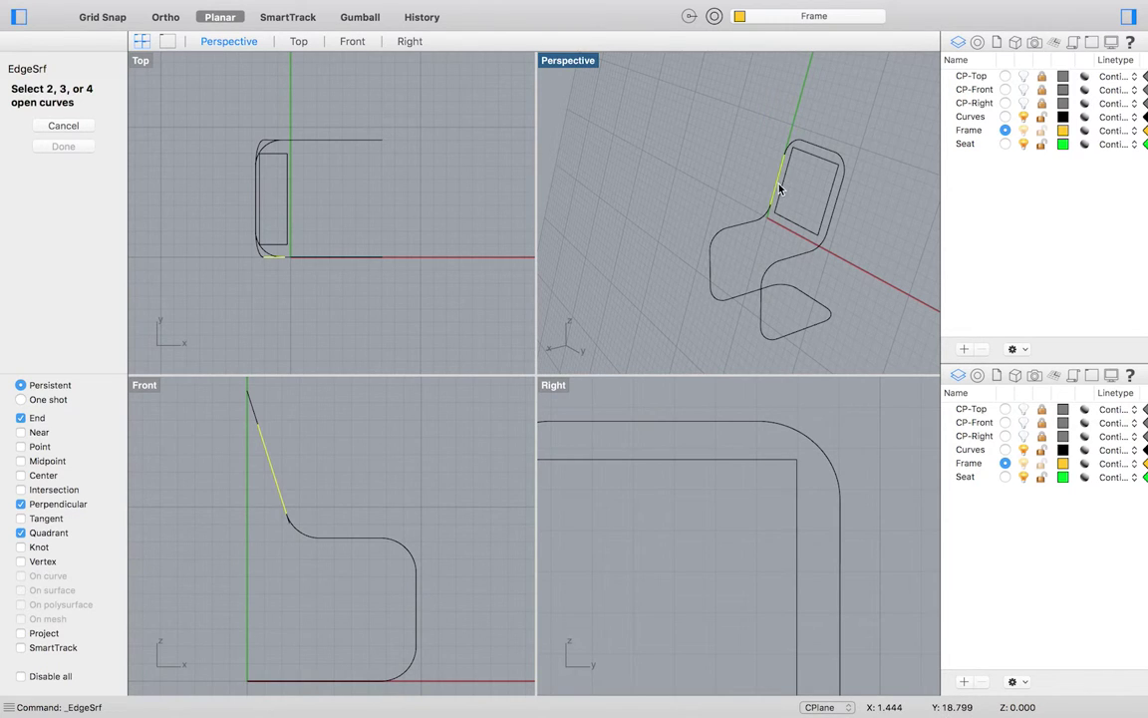
left_click(838, 215)
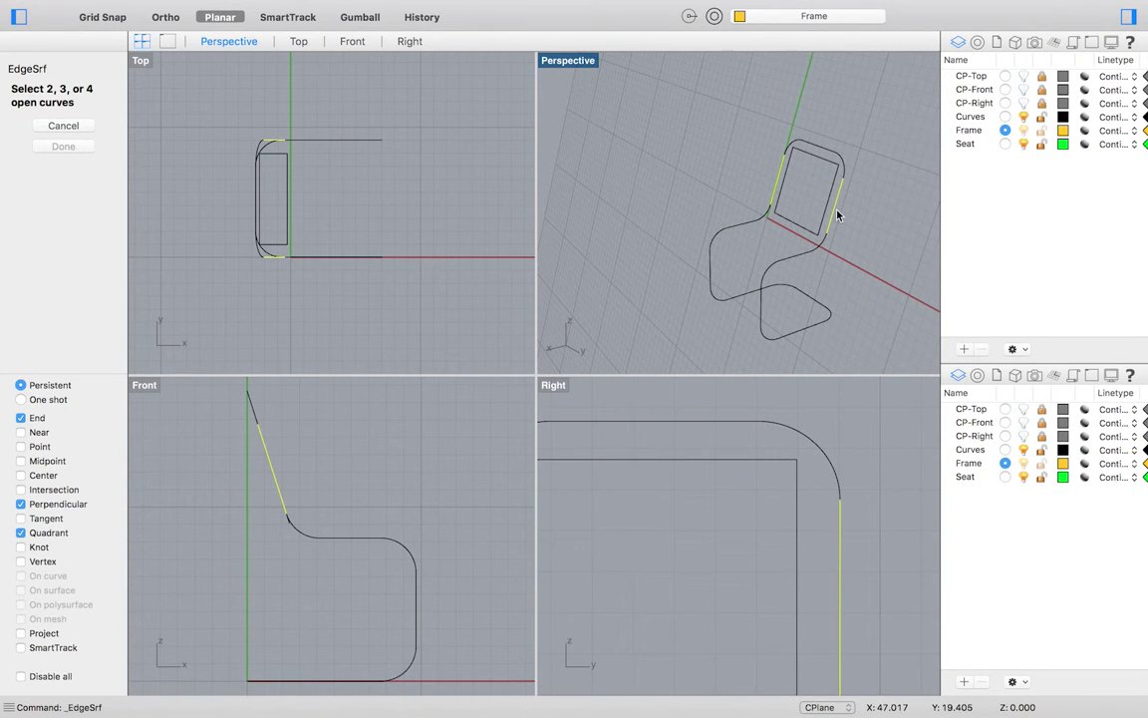
key("Return")
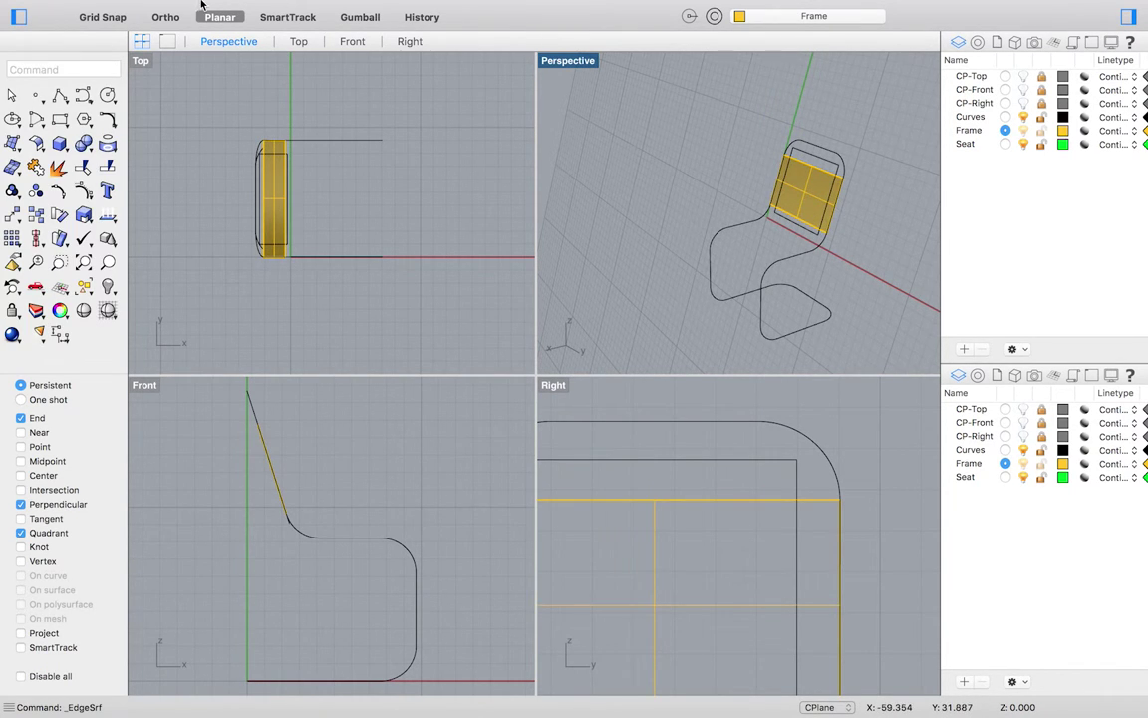
Step: Create edge-curve surfaces spanning the curved bend and the seat segments
left_click(289, 8)
left_click(313, 151)
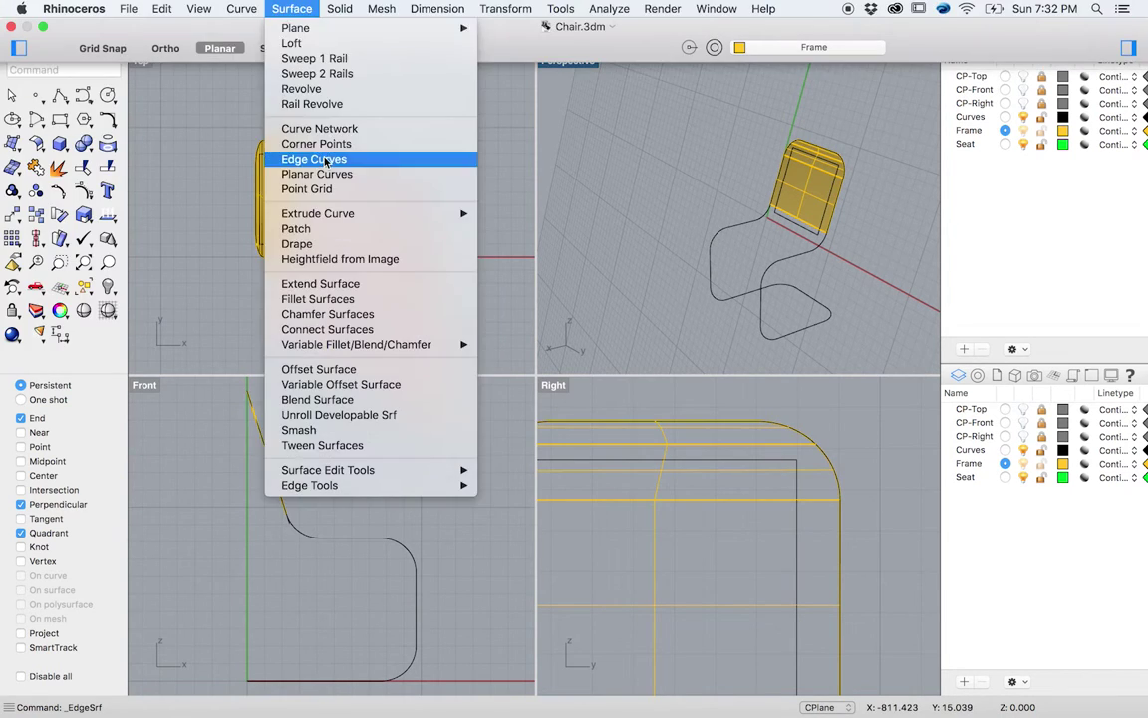
left_click(313, 151)
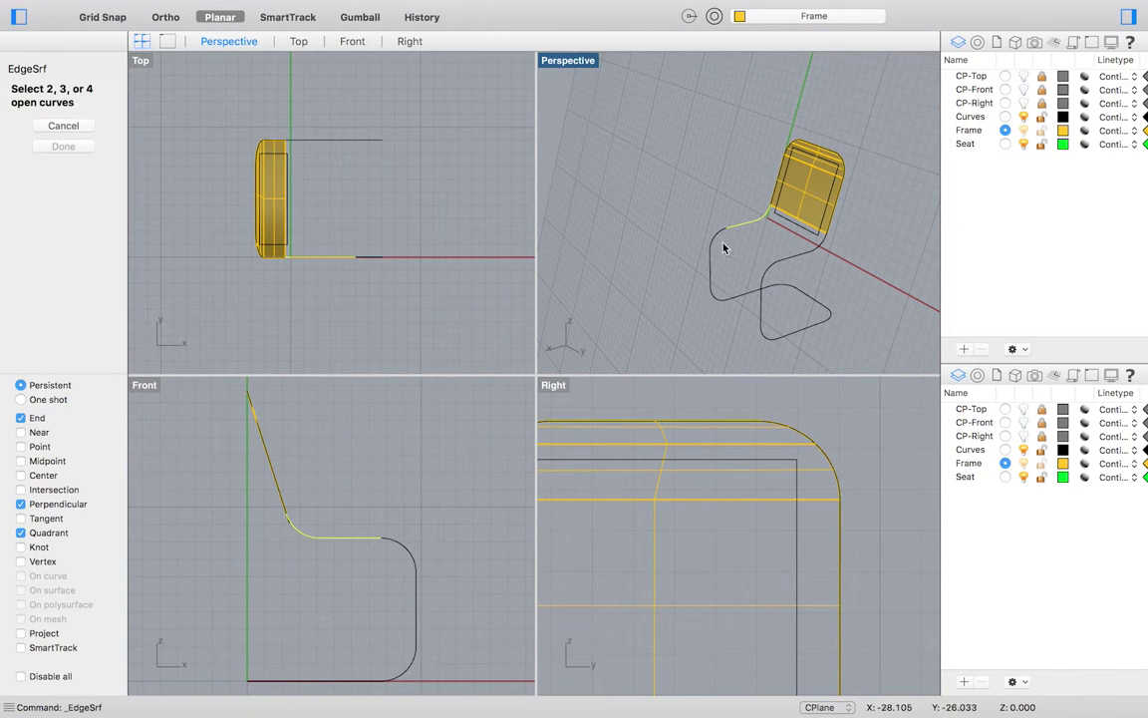
left_click(709, 237)
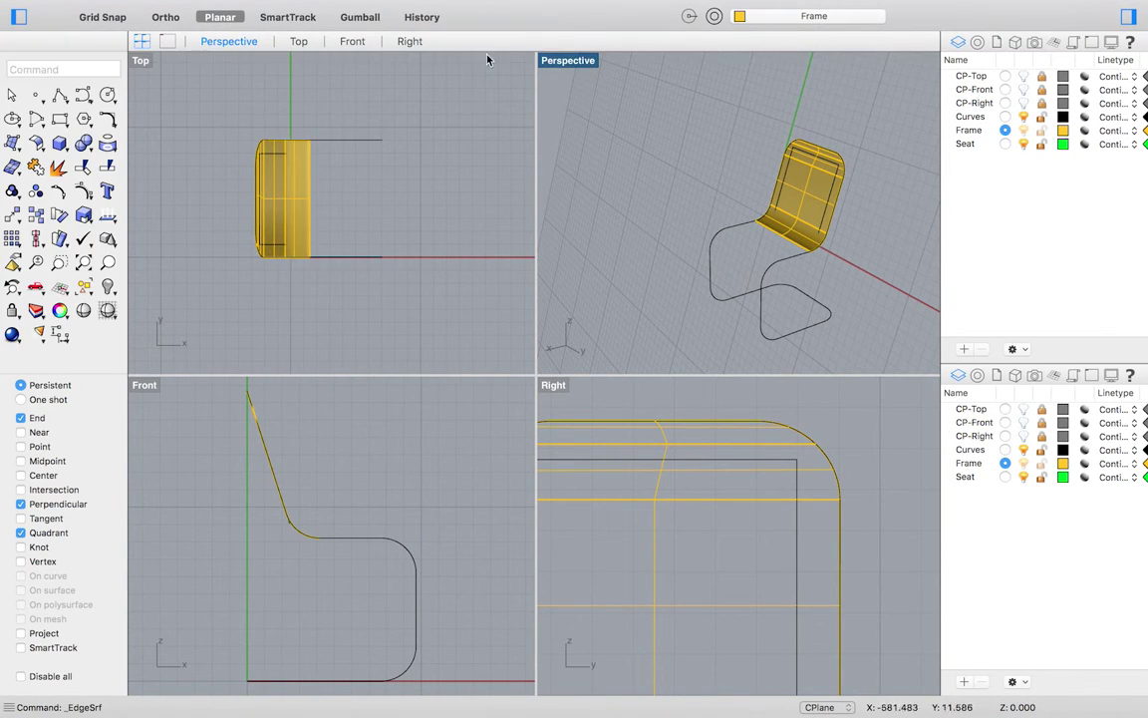
left_click(293, 8)
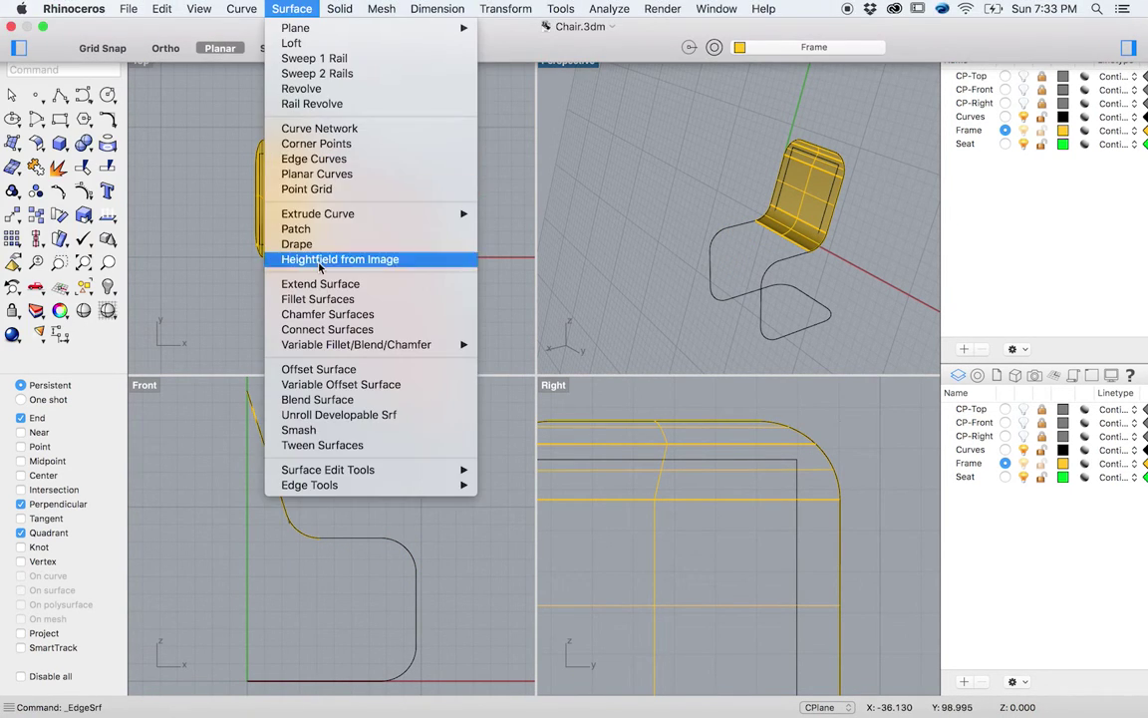
left_click(313, 159)
left_click(292, 8)
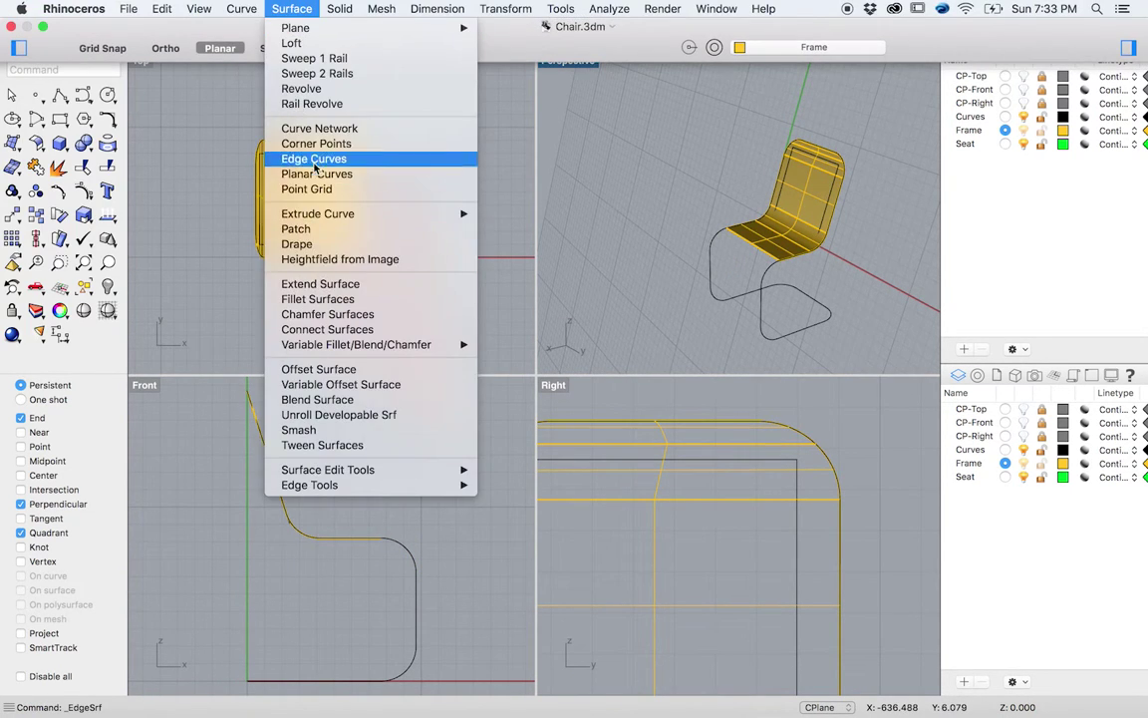
left_click(313, 159)
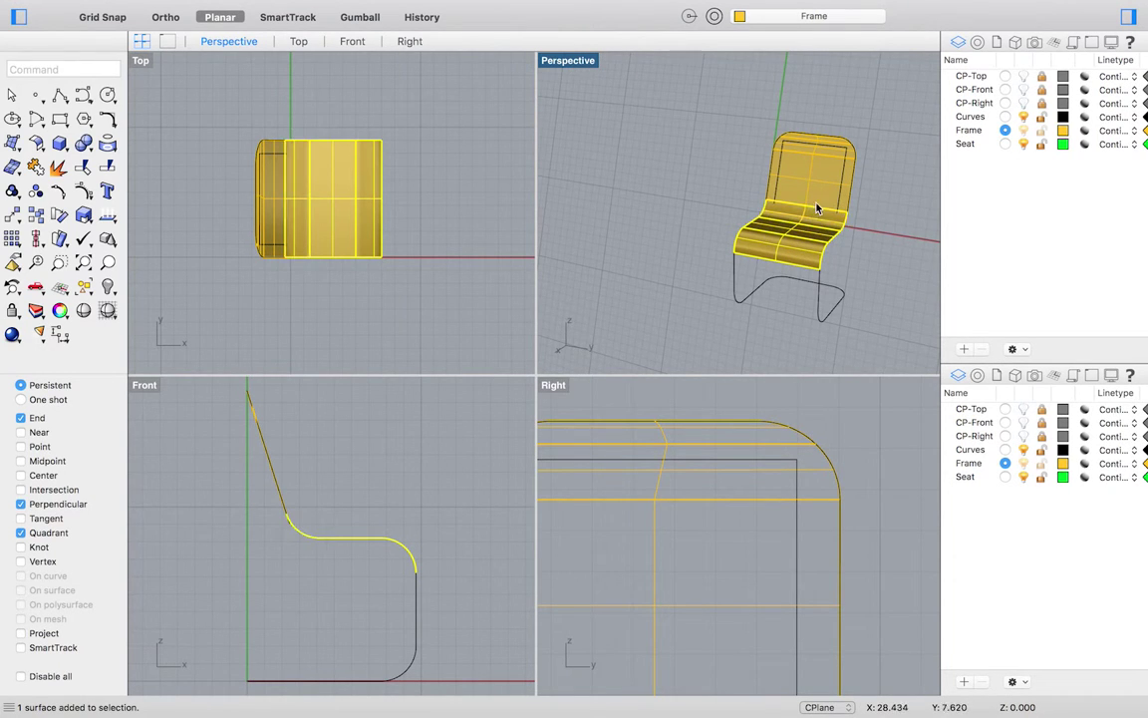
left_click_drag(818, 207, 826, 183)
Step: Undo the accidental surface move and join the seat and back surfaces into one piece
key("super+z")
left_click(160, 9)
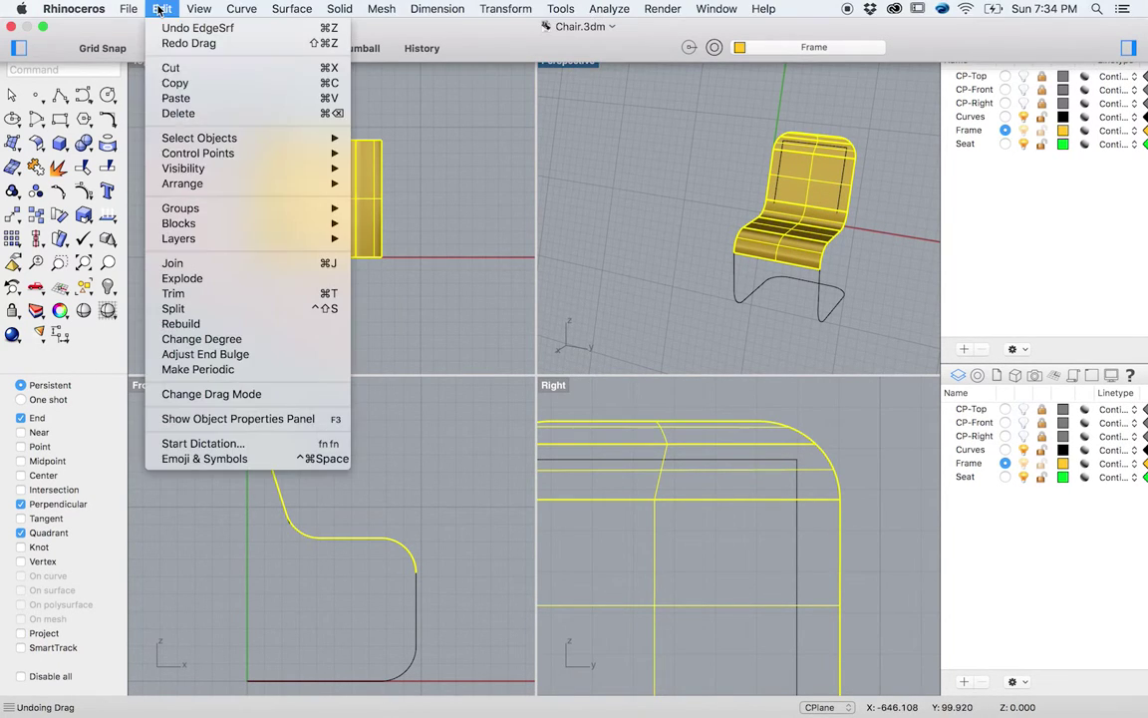
left_click(173, 263)
Step: Trim the surface inside the rectangle curve away from the chair back
left_click(780, 191)
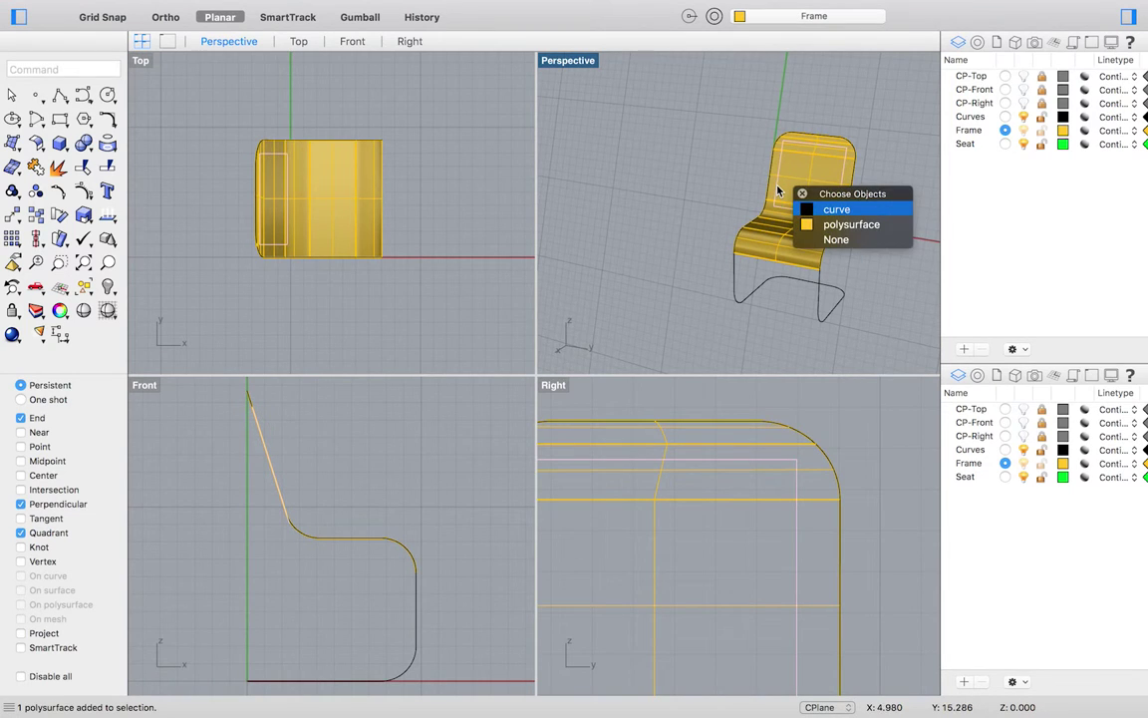
left_click(805, 209)
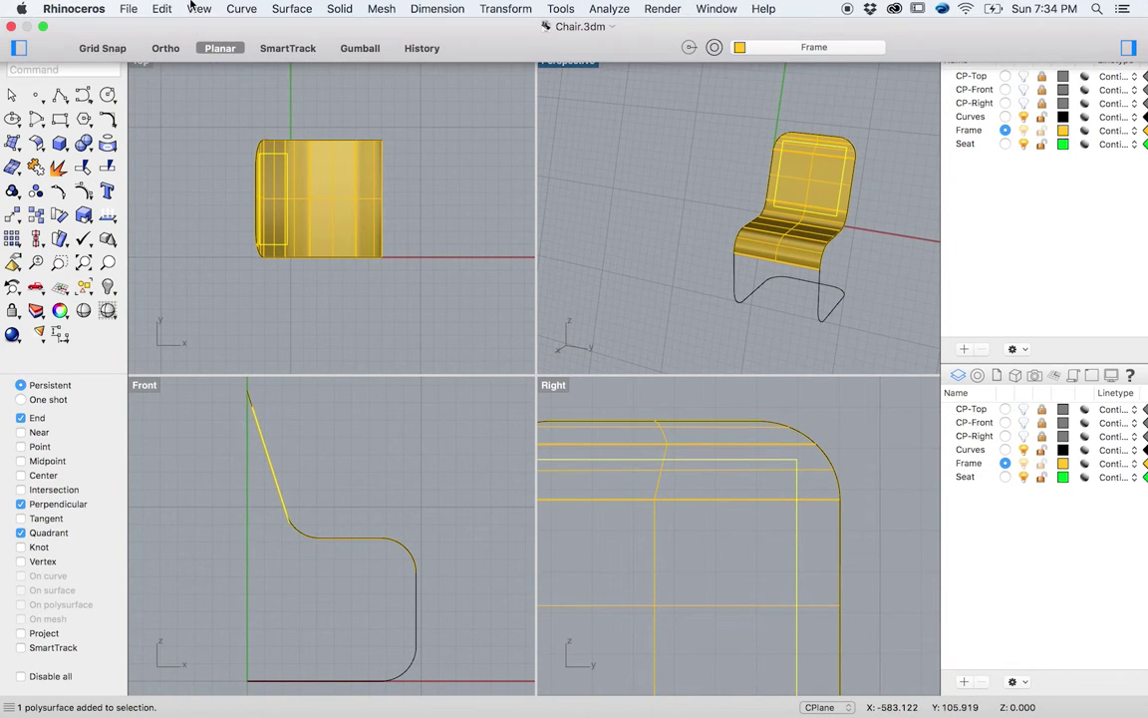
left_click(163, 9)
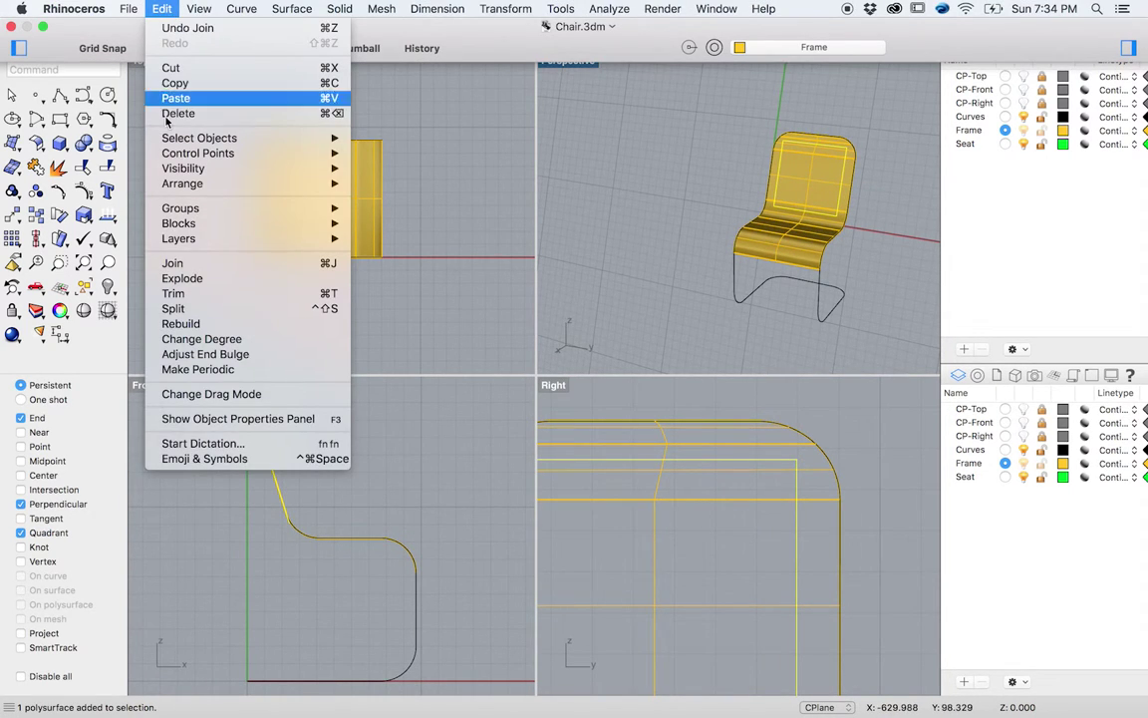
left_click(177, 294)
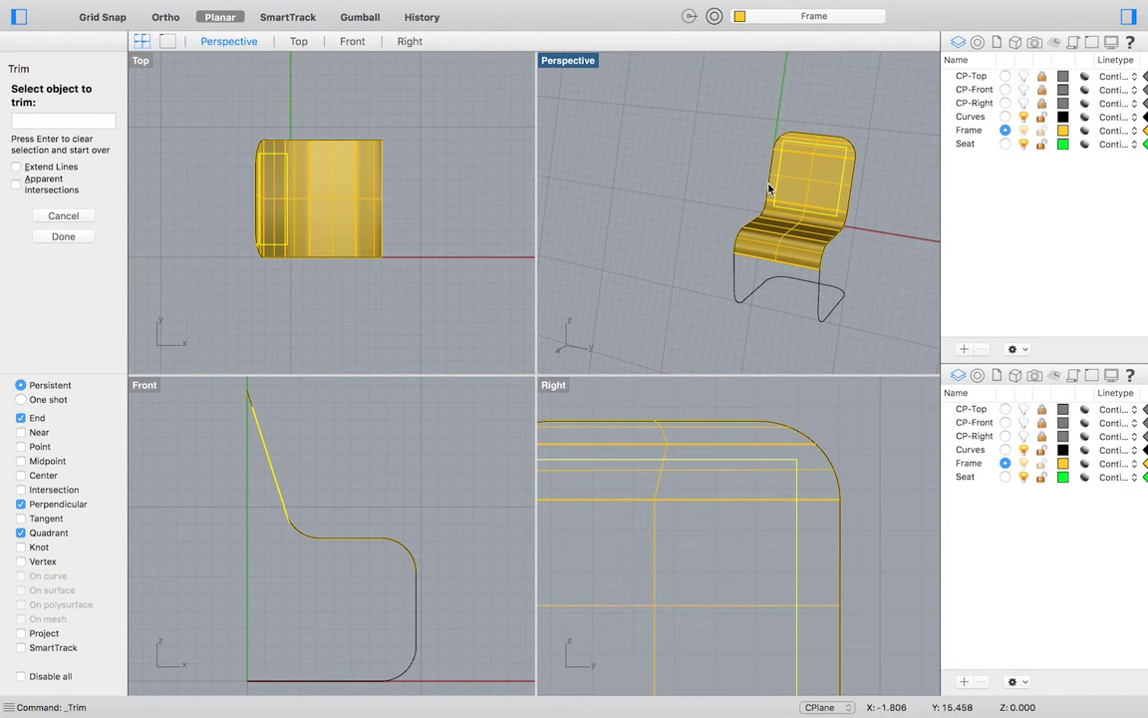
left_click(807, 193)
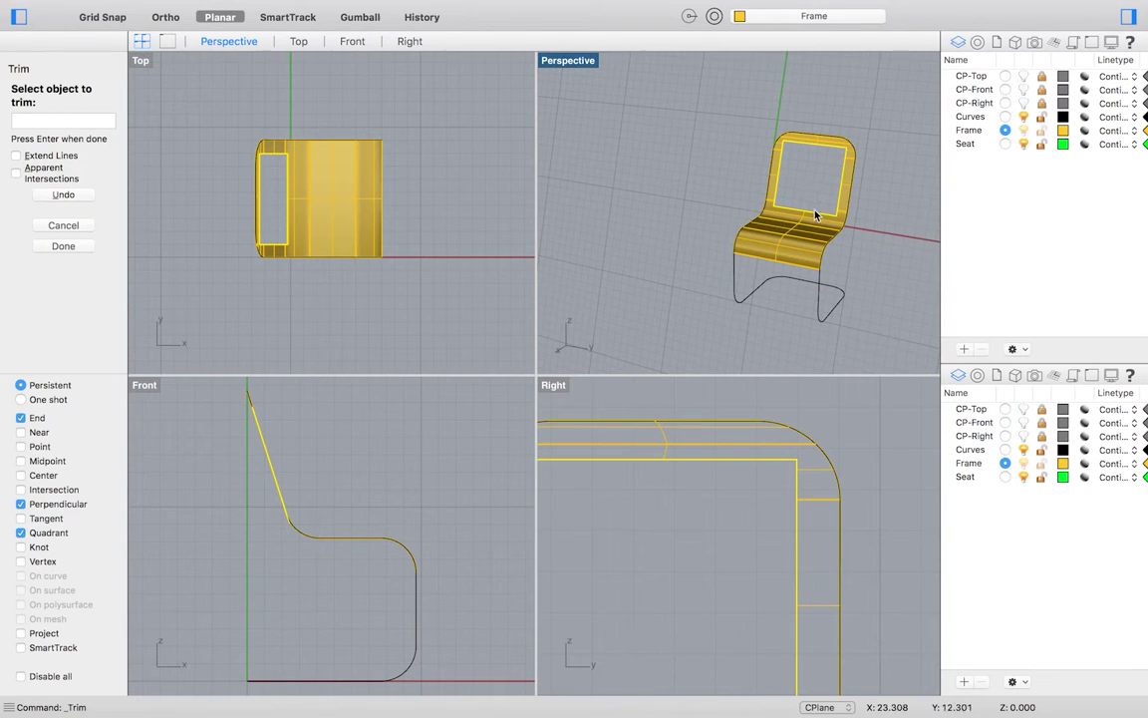
scroll(862, 239, "left", 5)
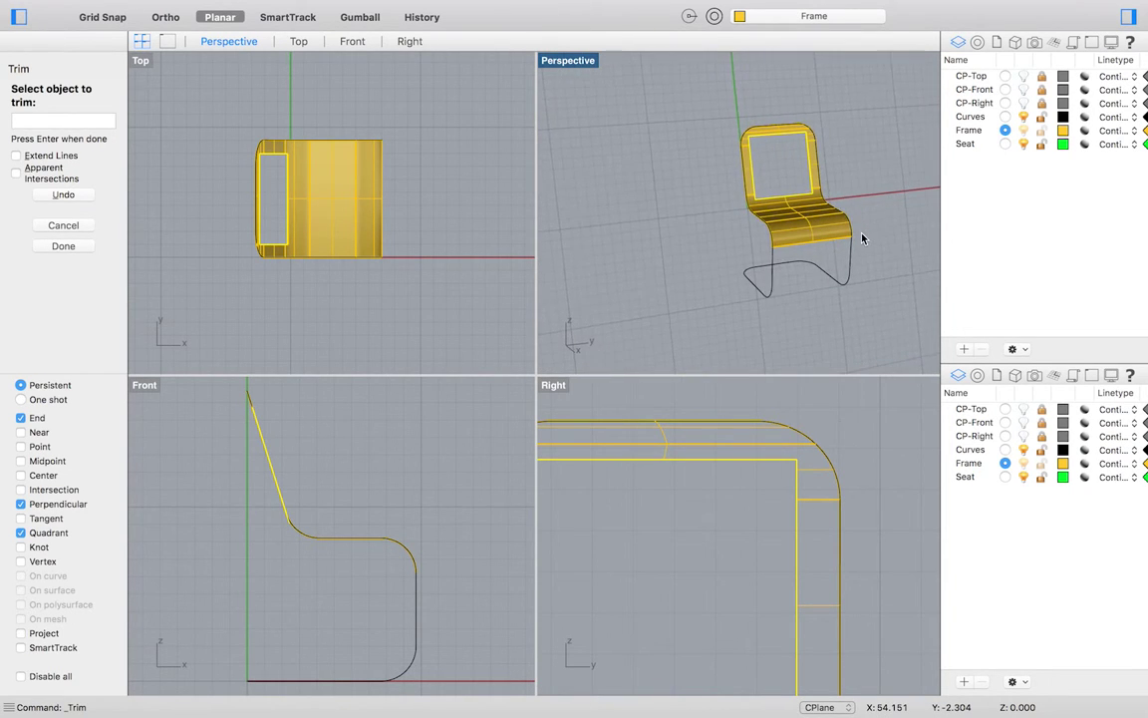
key("Return")
Step: Move the joined seat surface onto the green Seat layer and turn that layer off
left_click(795, 221)
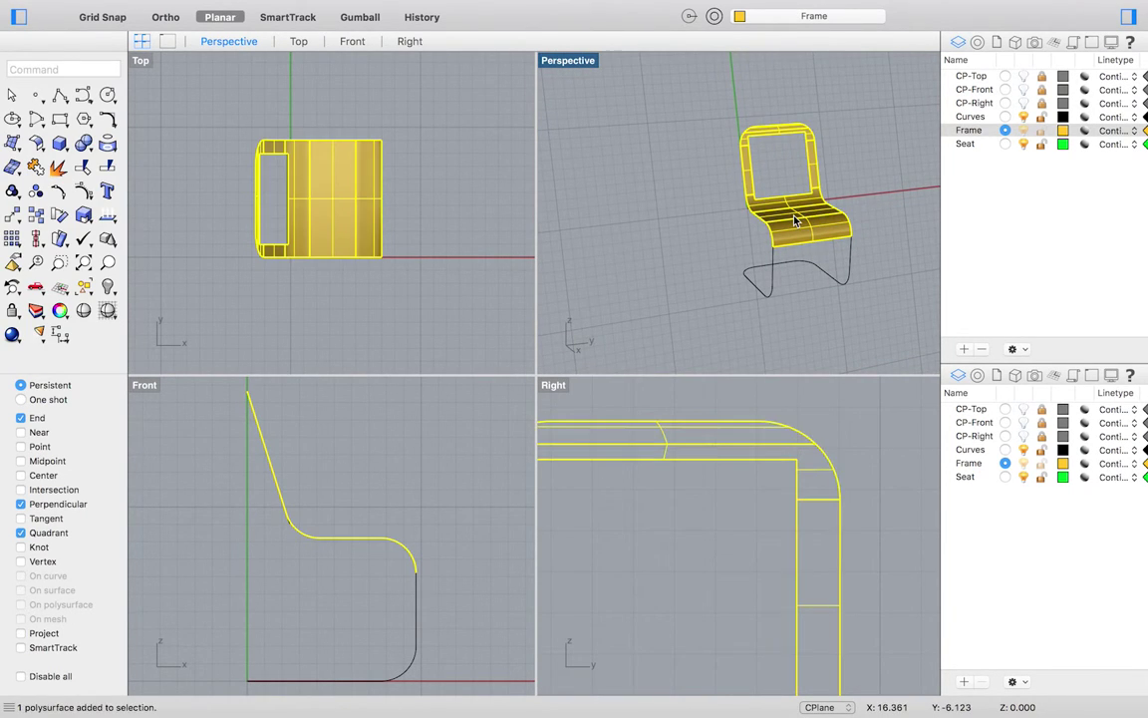
left_click(1005, 144)
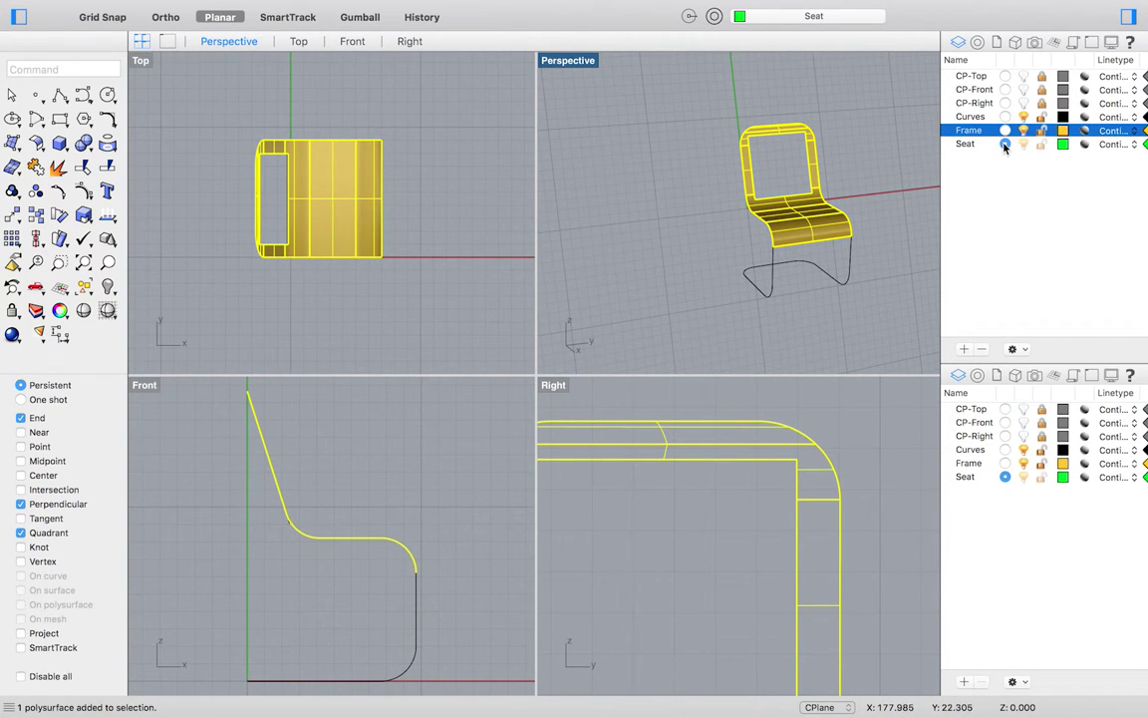
right_click(972, 144)
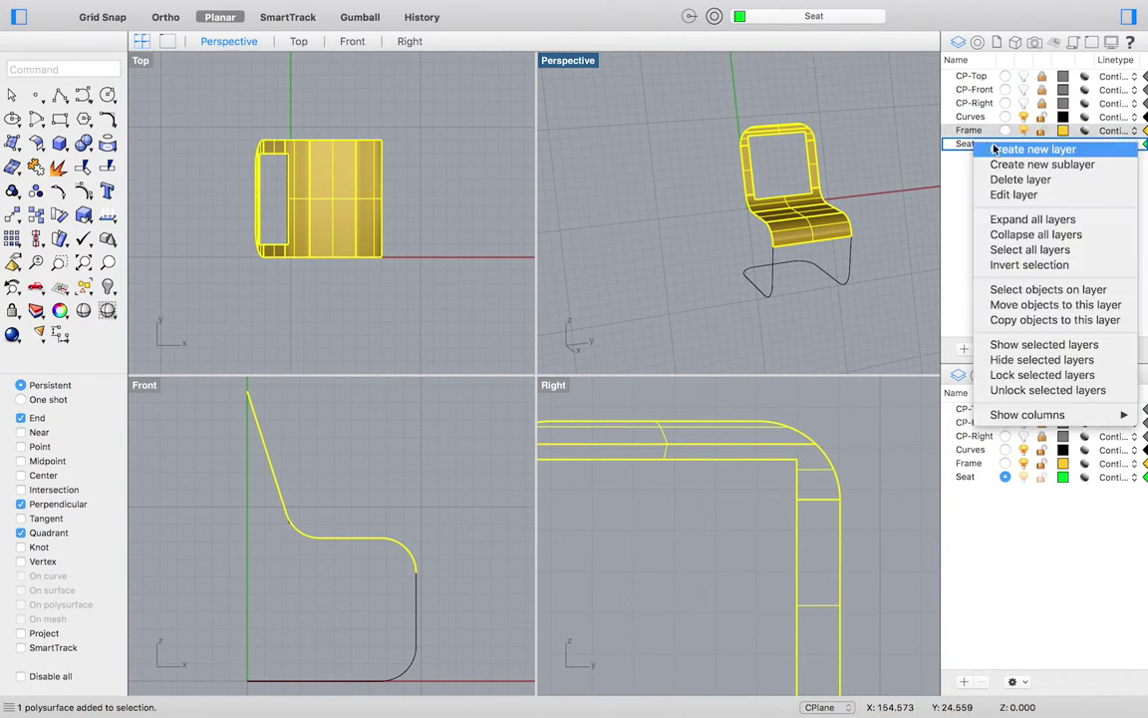
left_click(1052, 305)
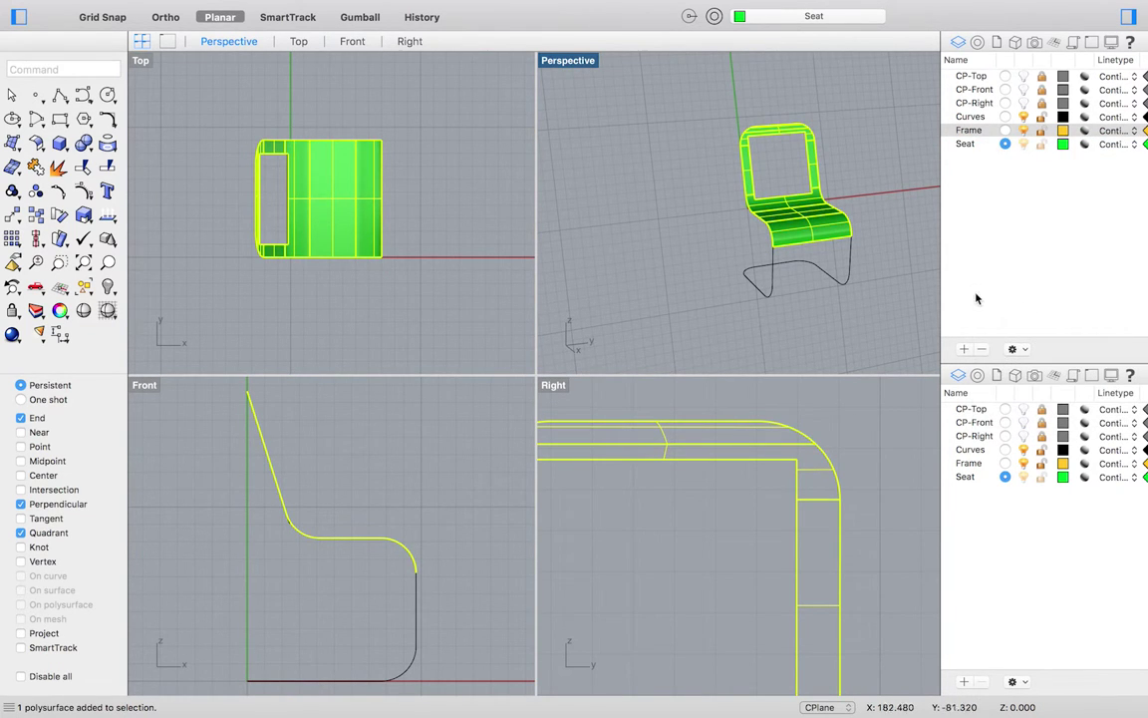
right_click_drag(861, 318, 927, 249)
left_click(1023, 145)
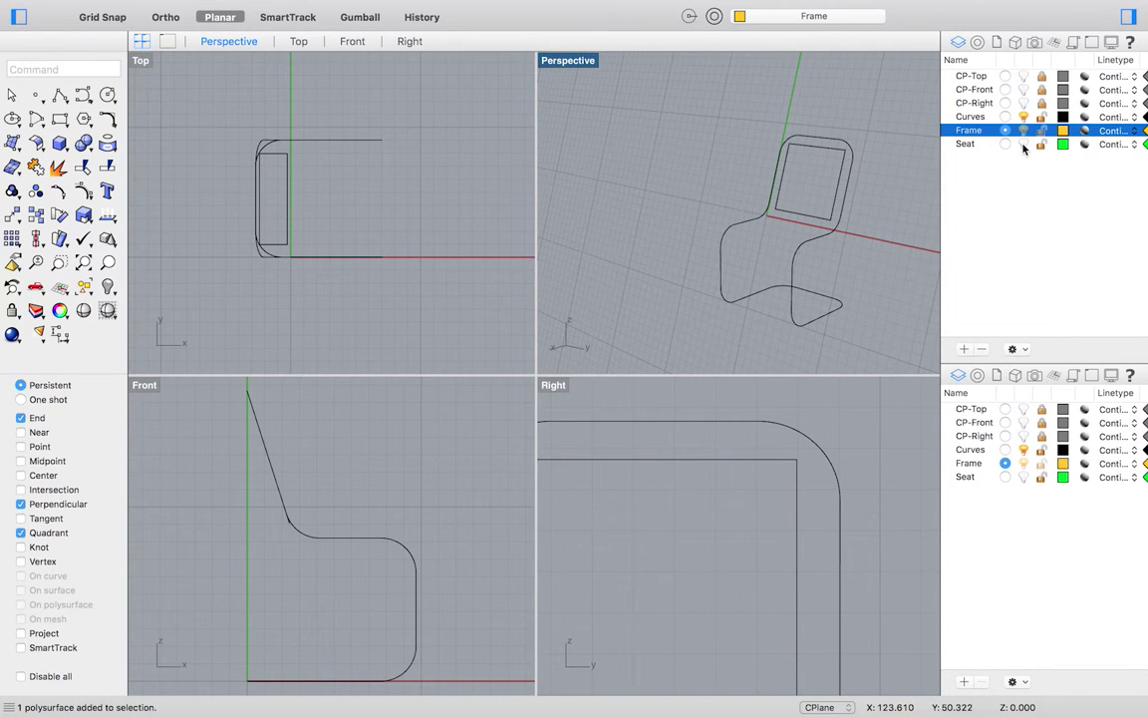
Step: Select all frame curves and pipe them with a radius of 2.000
key("super+a")
mouse_move(228, 9)
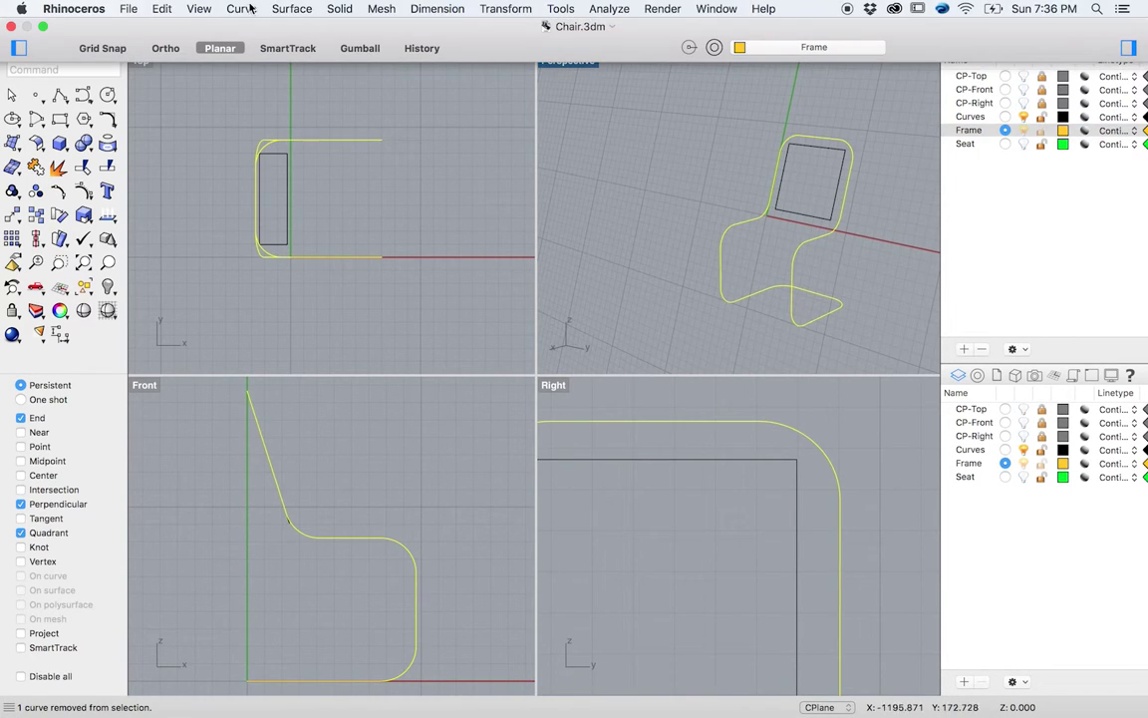
left_click(340, 9)
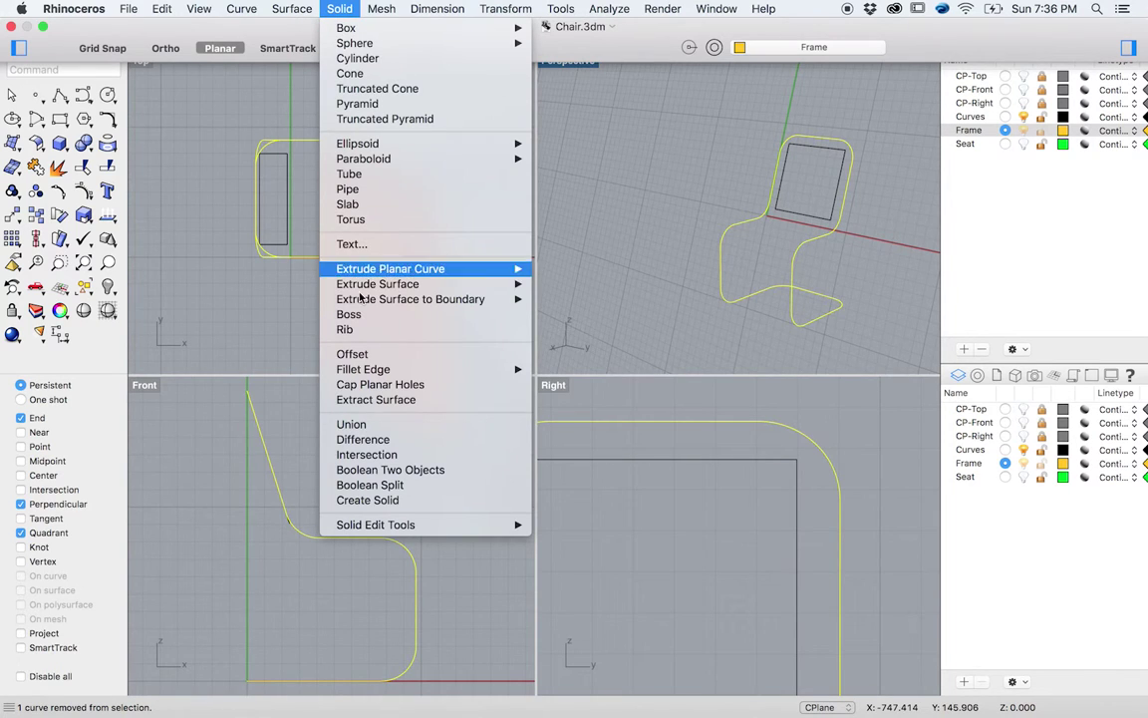
mouse_move(367, 273)
left_click(560, 179)
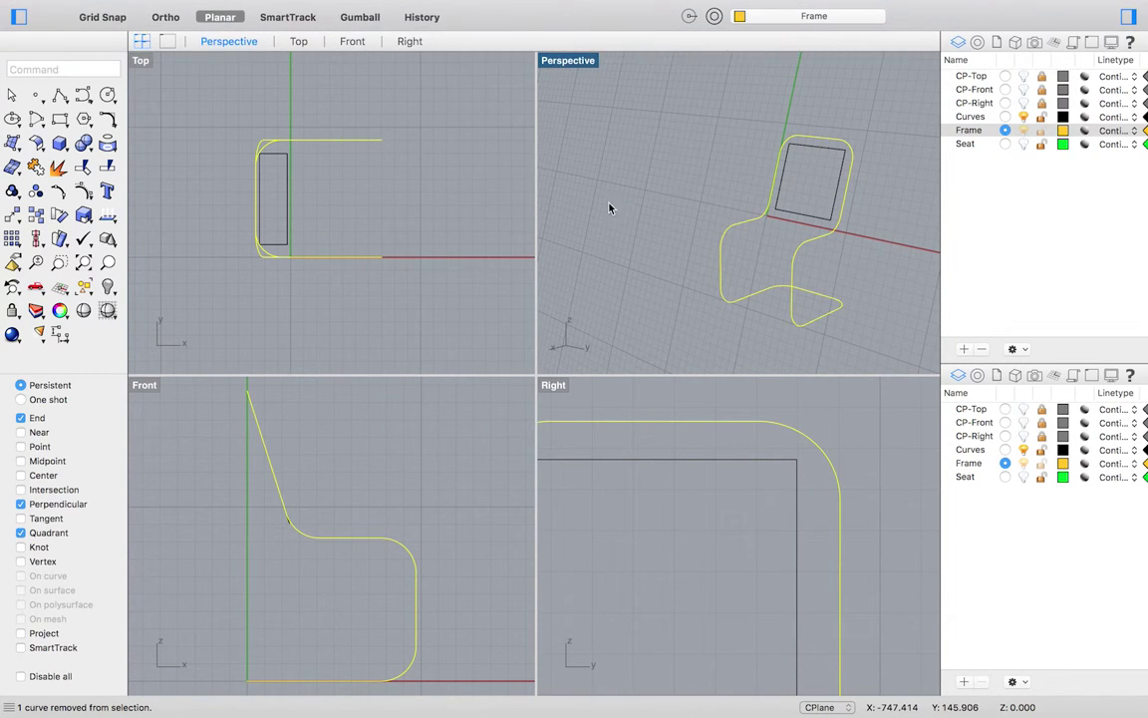
left_click(339, 8)
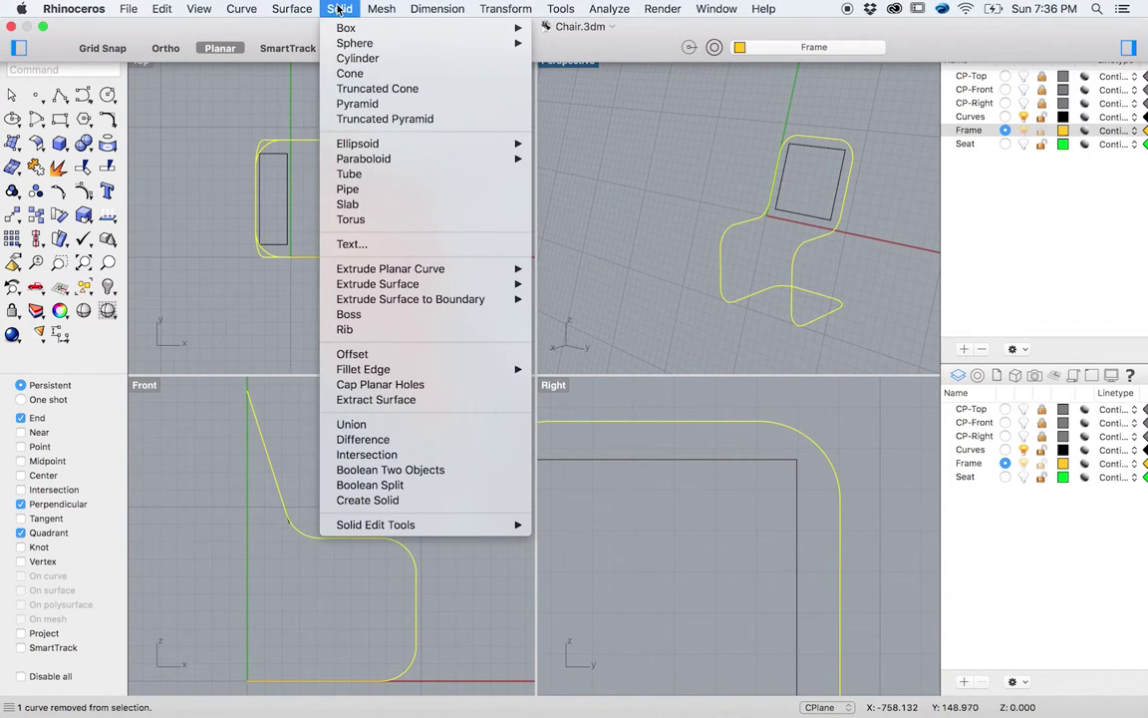
left_click(358, 189)
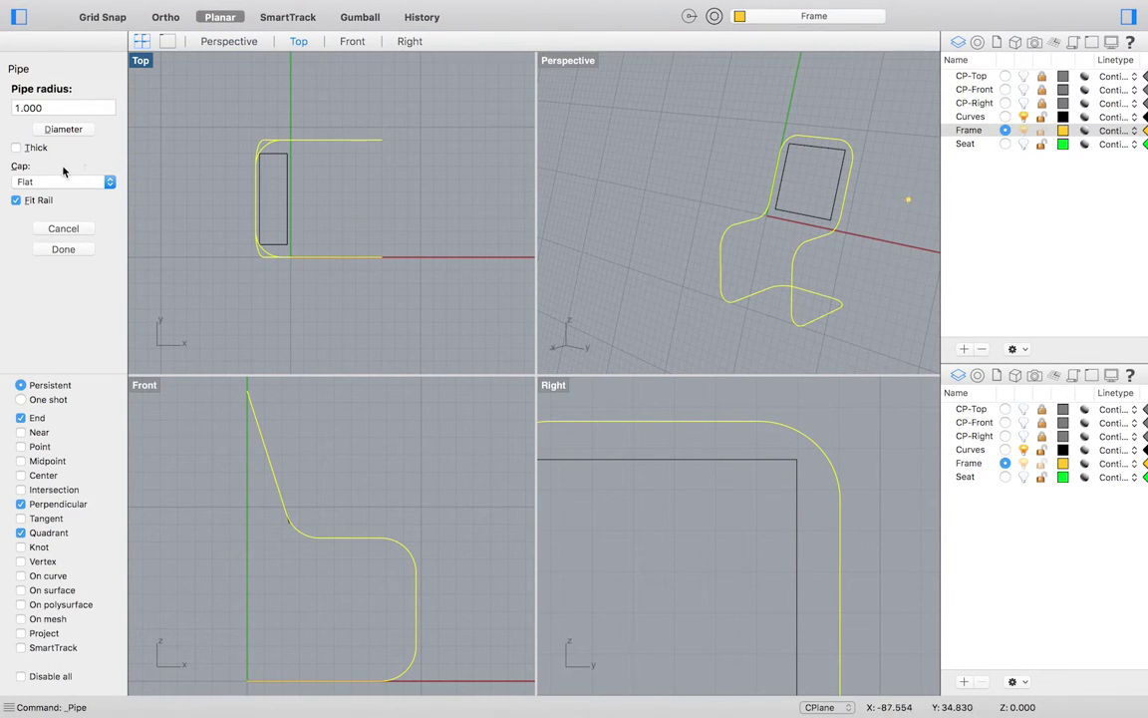
left_click(19, 107)
key("BackSpace")
type("2")
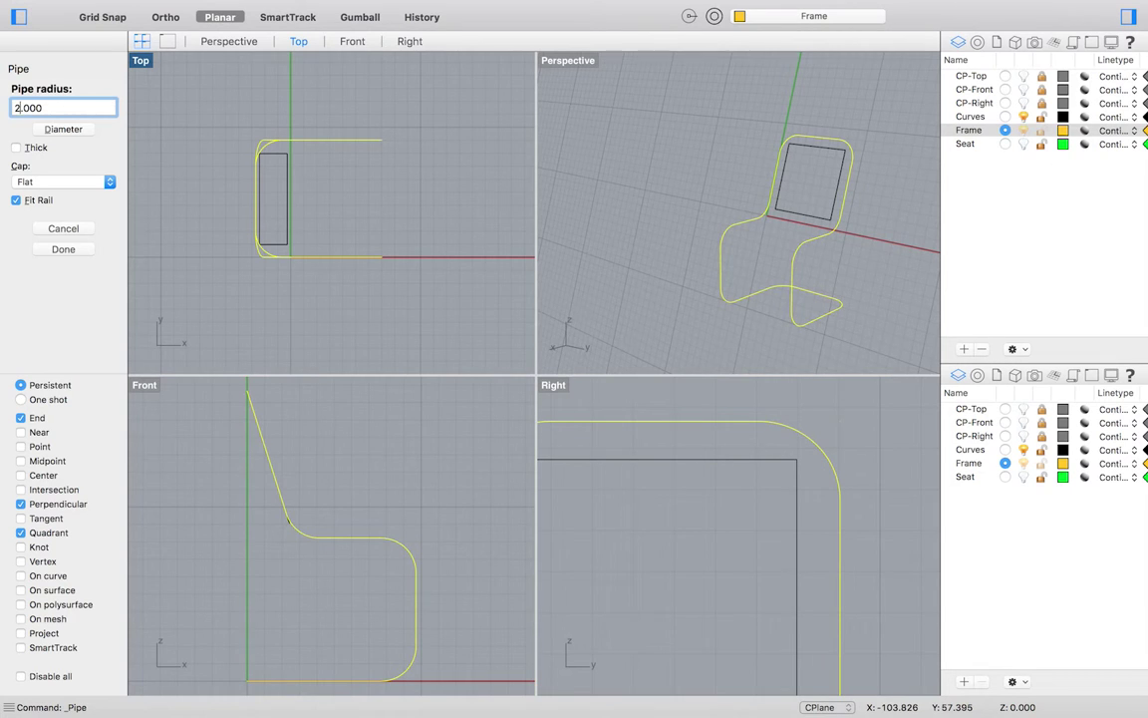
key("Return")
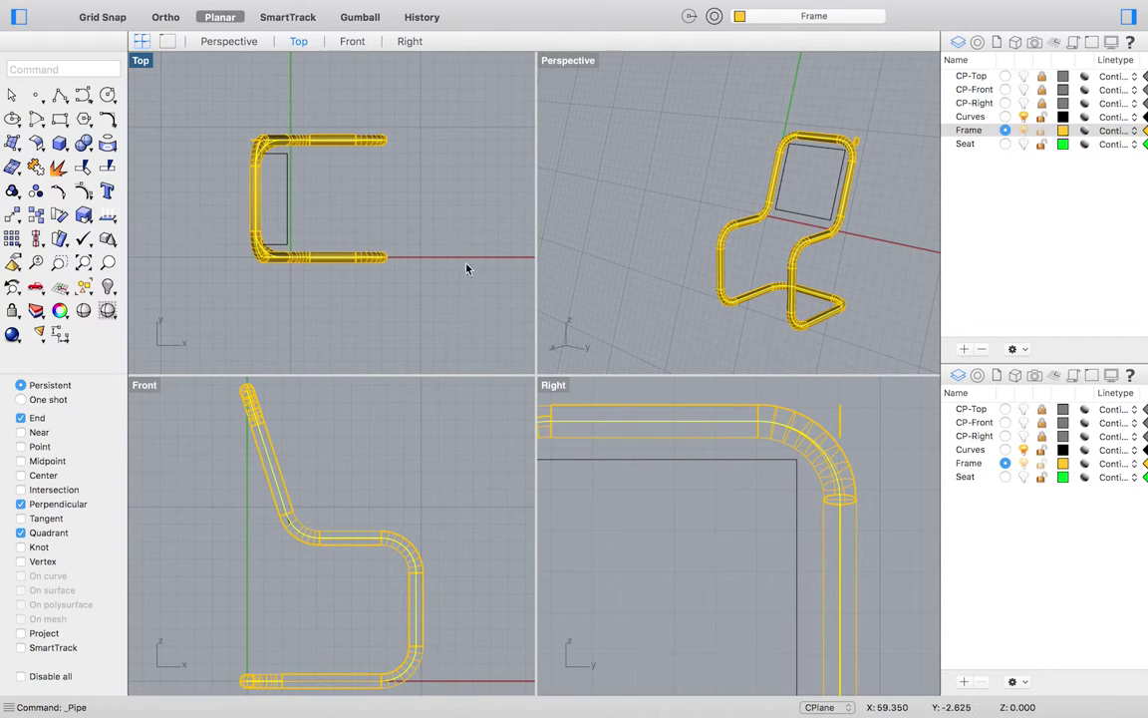
key("Delete")
left_click(862, 195)
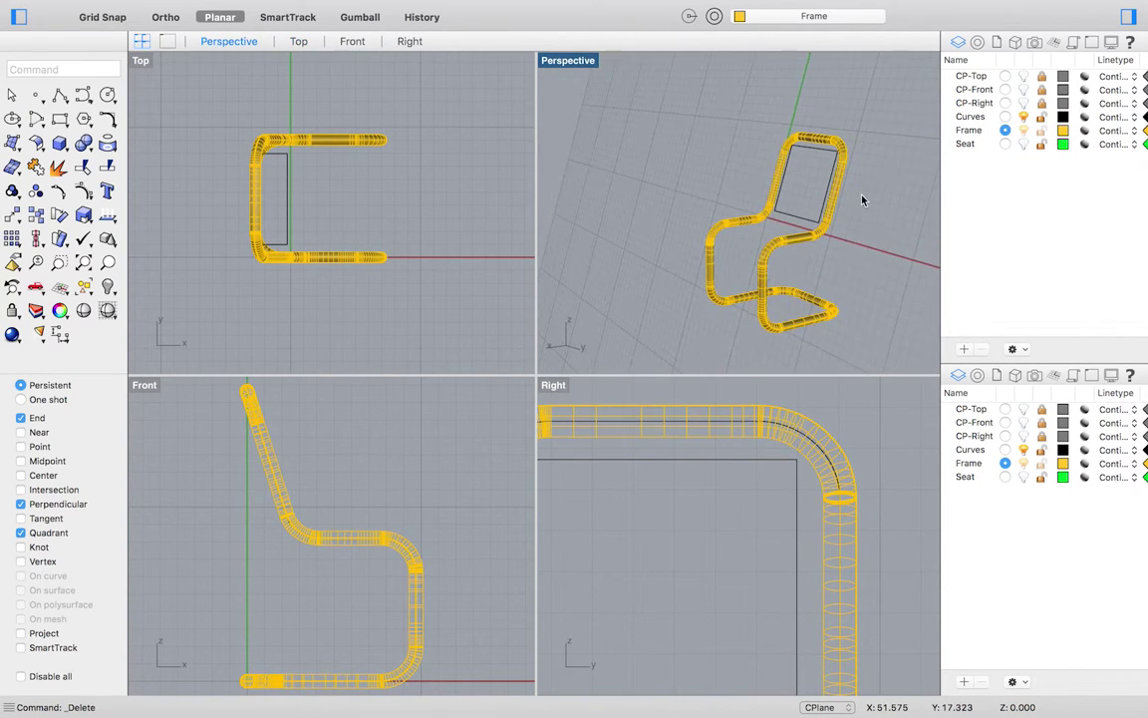
Step: Turn the Seat layer back on and set the Perspective view to Rendered display
left_click(1024, 143)
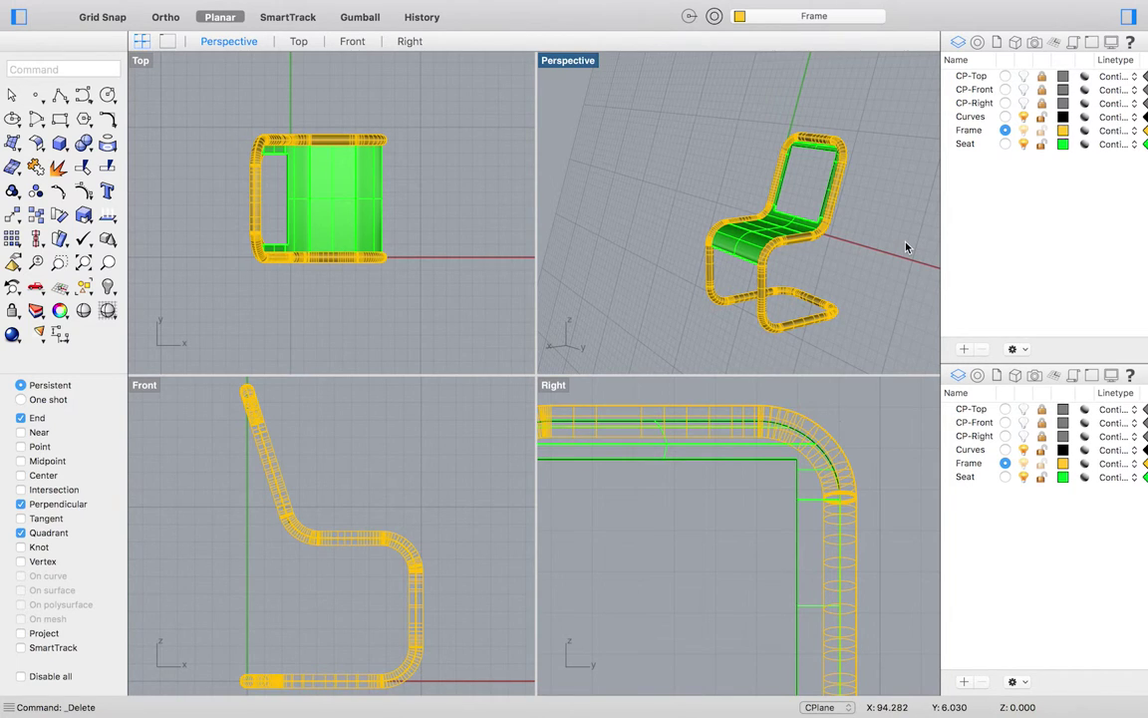
scroll(906, 248, "left", 5)
scroll(855, 259, "left", 10)
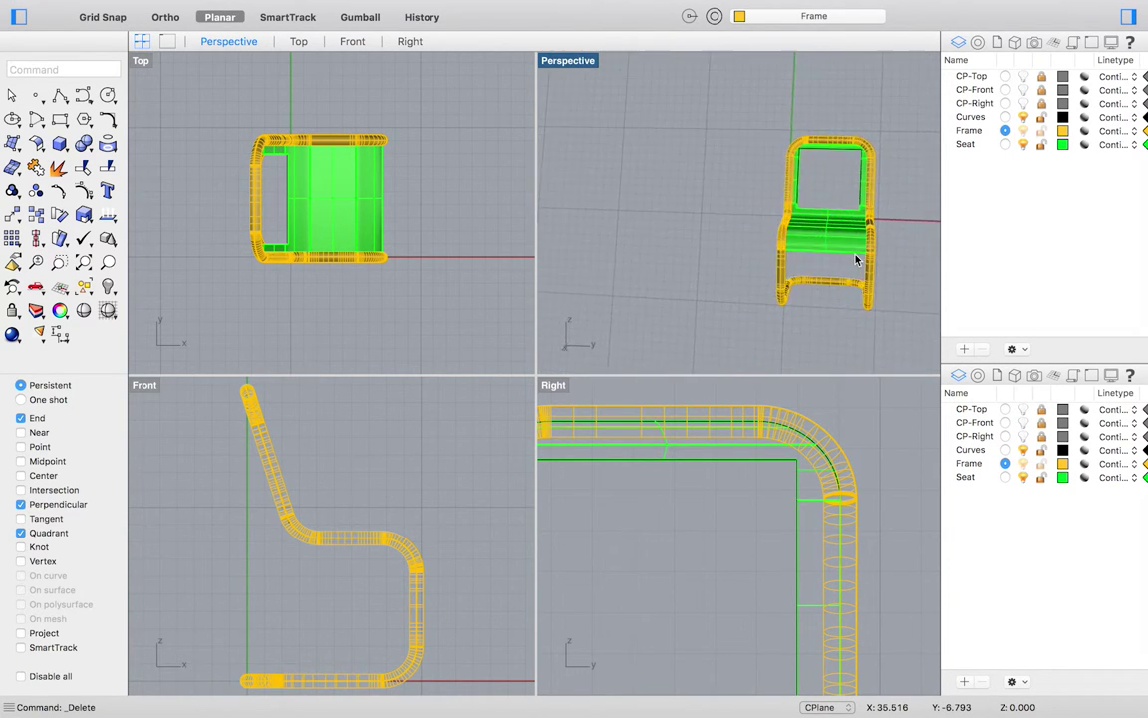
left_click(585, 63)
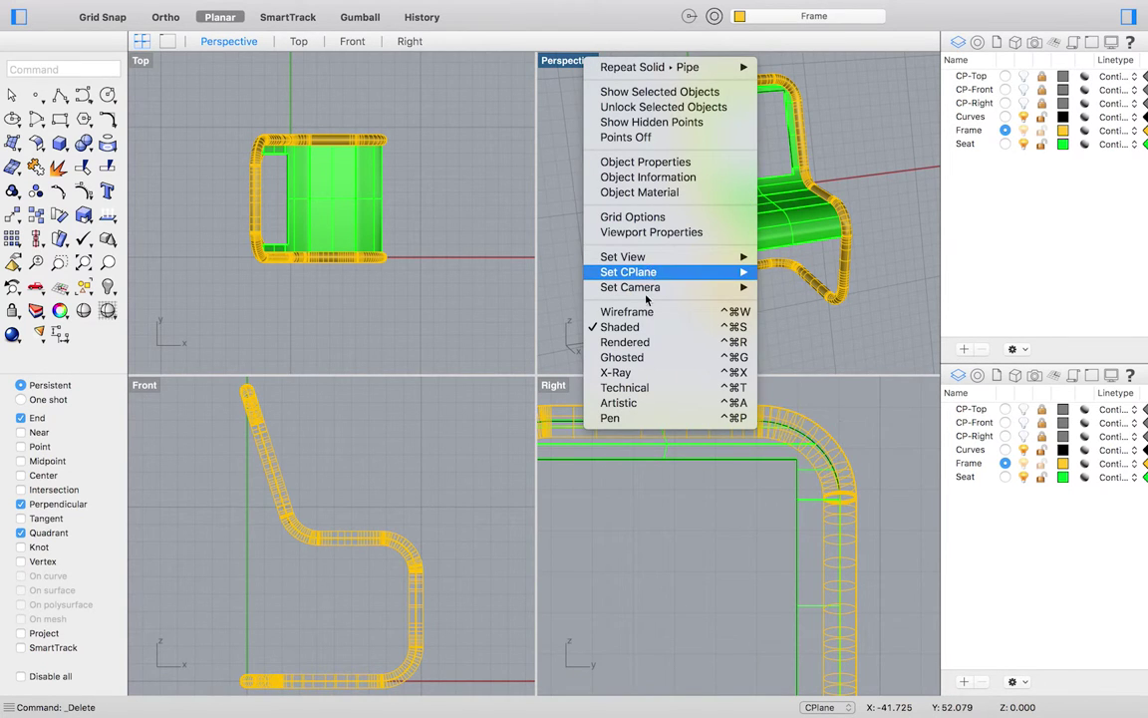
left_click(644, 342)
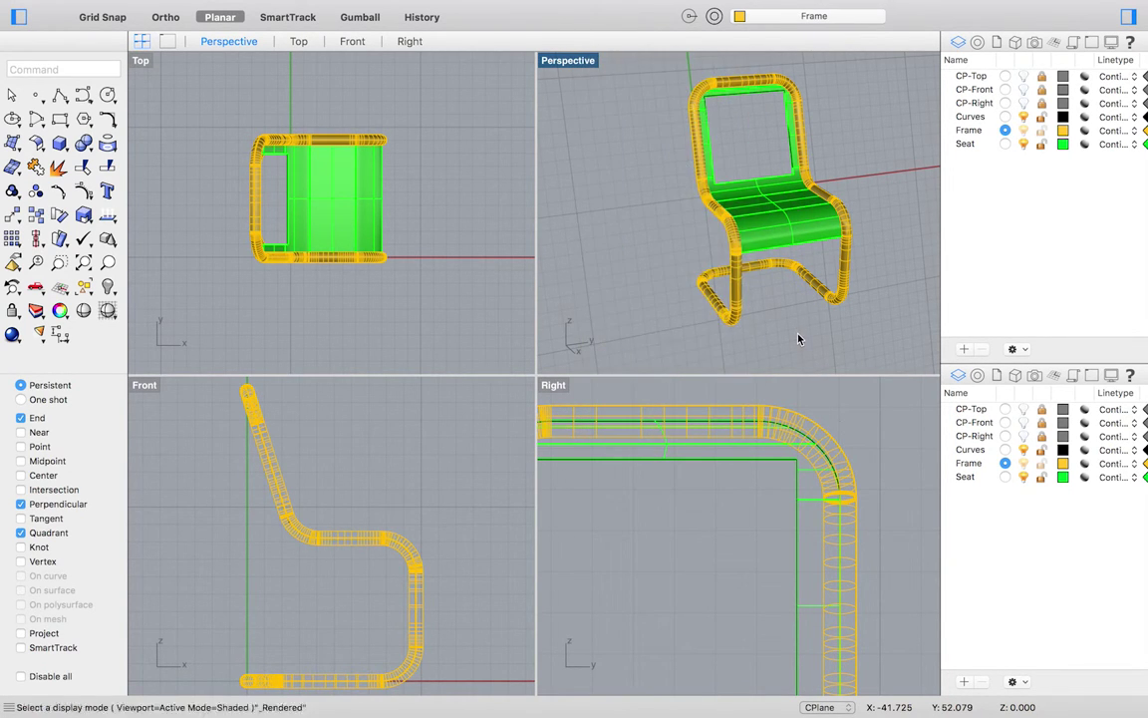